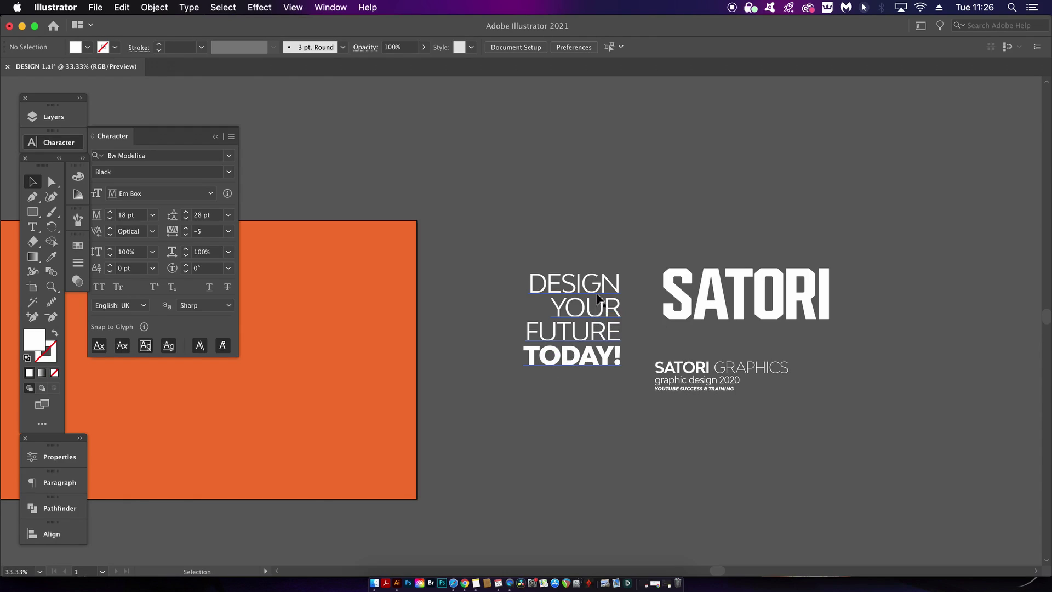
Move the SATORI GRAPHICS text block so its left edge lines up beneath the large SATORI heading.
{"action": "key", "text": "super+equal"}
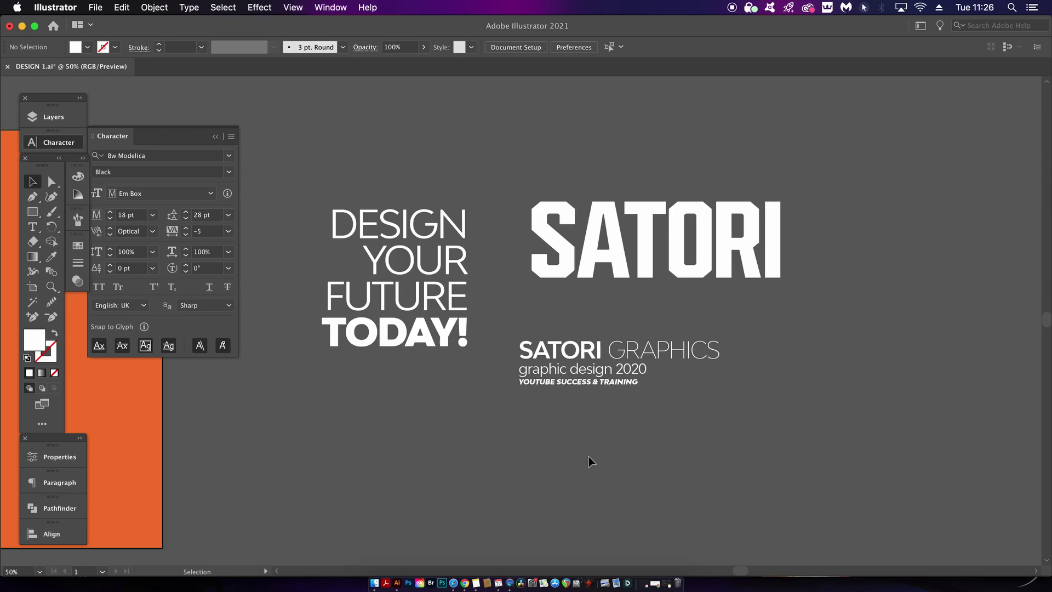
{"action": "left_click", "coordinate": [614, 383]}
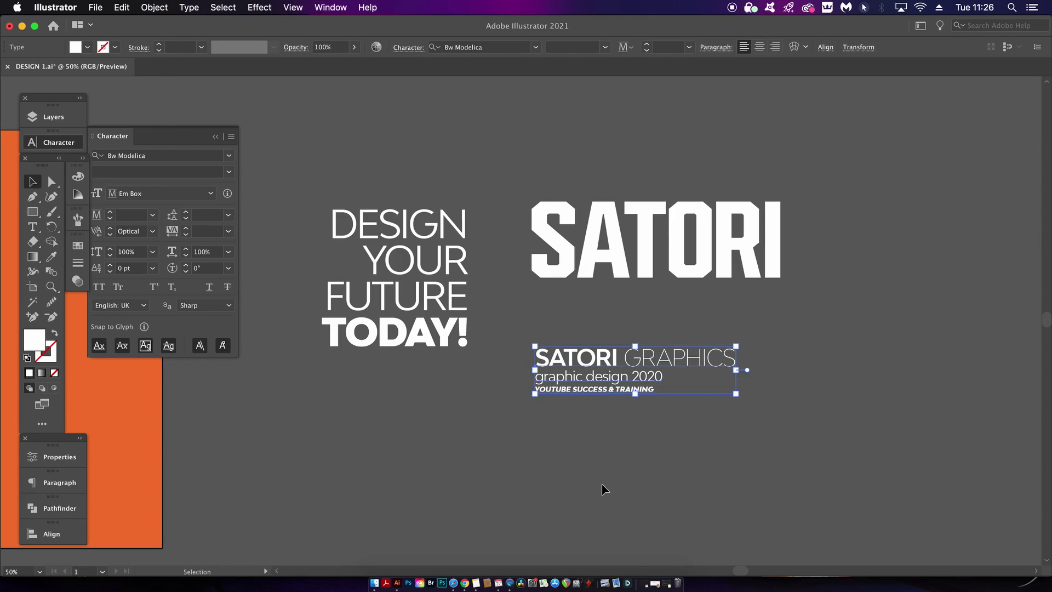
{"action": "left_click", "coordinate": [603, 485]}
{"action": "scroll", "coordinate": [603, 485], "scroll_direction": "down", "scroll_amount": 1}
{"action": "scroll", "coordinate": [584, 477], "scroll_direction": "right", "scroll_amount": 2}
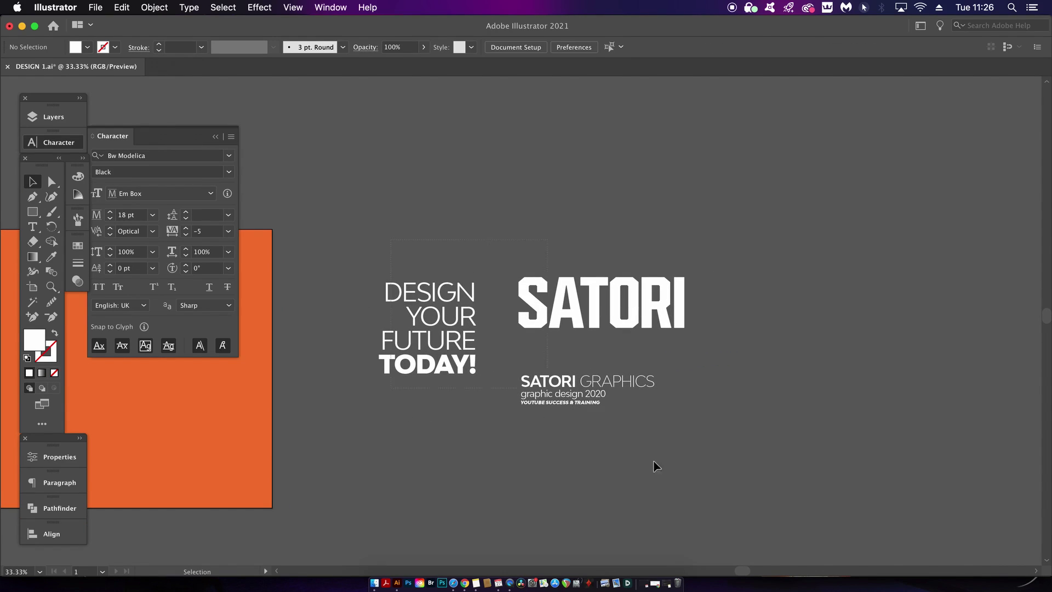
Delete the teal rectangle with the orange SATORI lettering that lies beside the artboard.
{"action": "left_click_drag", "start_coordinate": [475, 277], "coordinate": [948, 281]}
{"action": "left_click", "coordinate": [799, 420]}
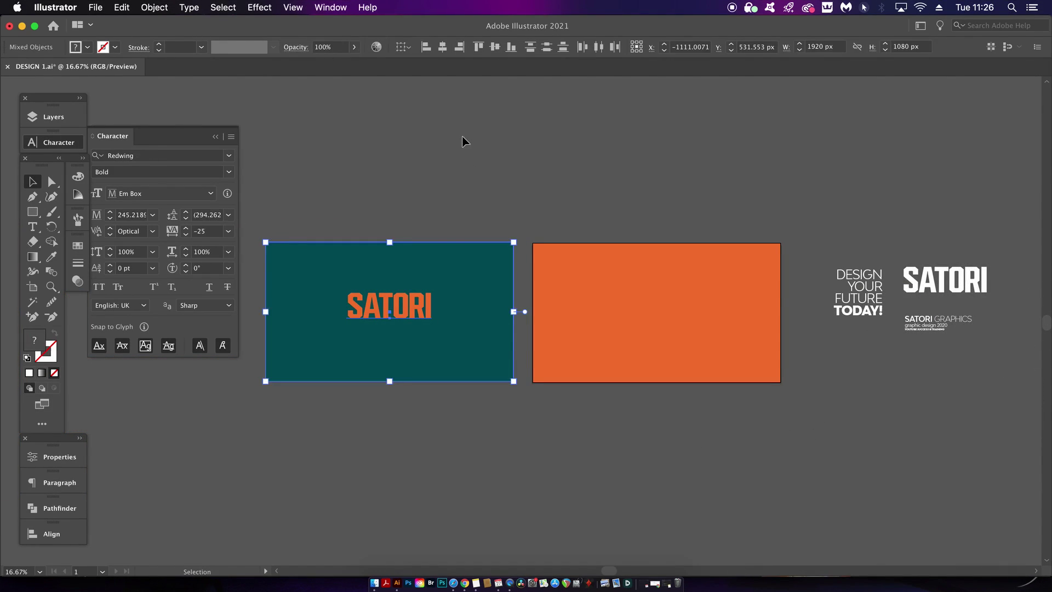
{"action": "left_click", "coordinate": [463, 139]}
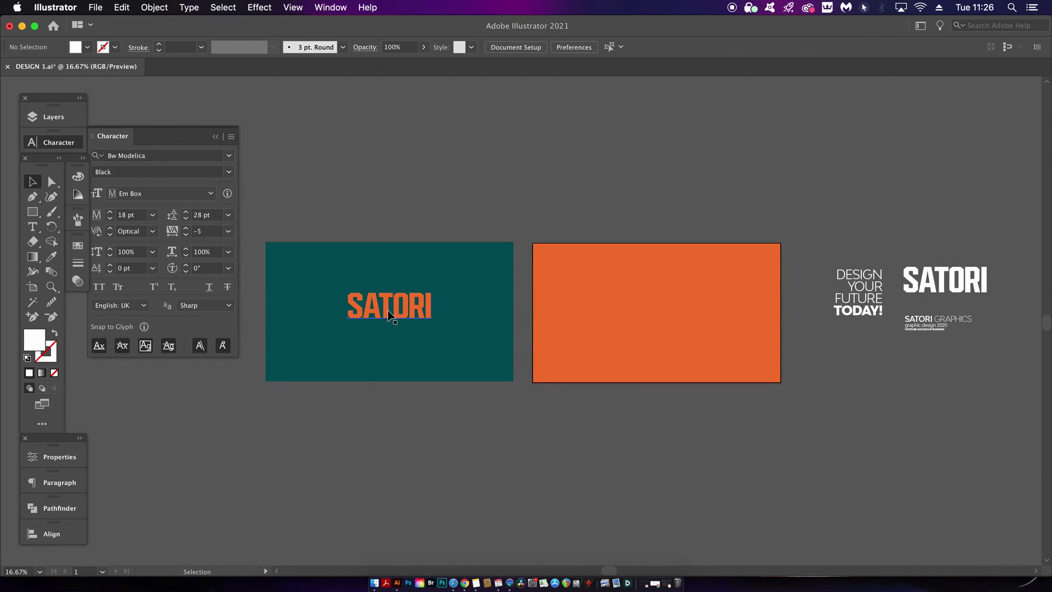
{"action": "left_click", "coordinate": [612, 336]}
{"action": "left_click_drag", "start_coordinate": [416, 411], "coordinate": [419, 413]}
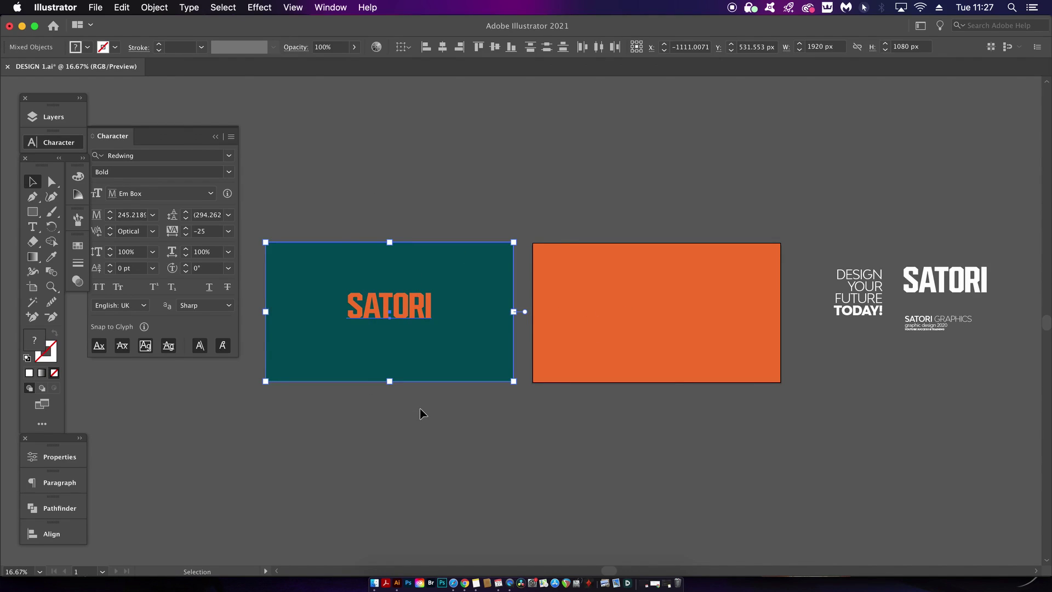
{"action": "key", "text": "Delete"}
Display the document's colour swatches and look at the most popular Adobe Color themes.
{"action": "scroll", "coordinate": [631, 347], "scroll_direction": "up", "scroll_amount": 1}
{"action": "scroll", "coordinate": [631, 347], "scroll_direction": "up", "scroll_amount": 1}
{"action": "scroll", "coordinate": [666, 318], "scroll_direction": "right", "scroll_amount": 5}
{"action": "scroll", "coordinate": [667, 317], "scroll_direction": "up", "scroll_amount": 2}
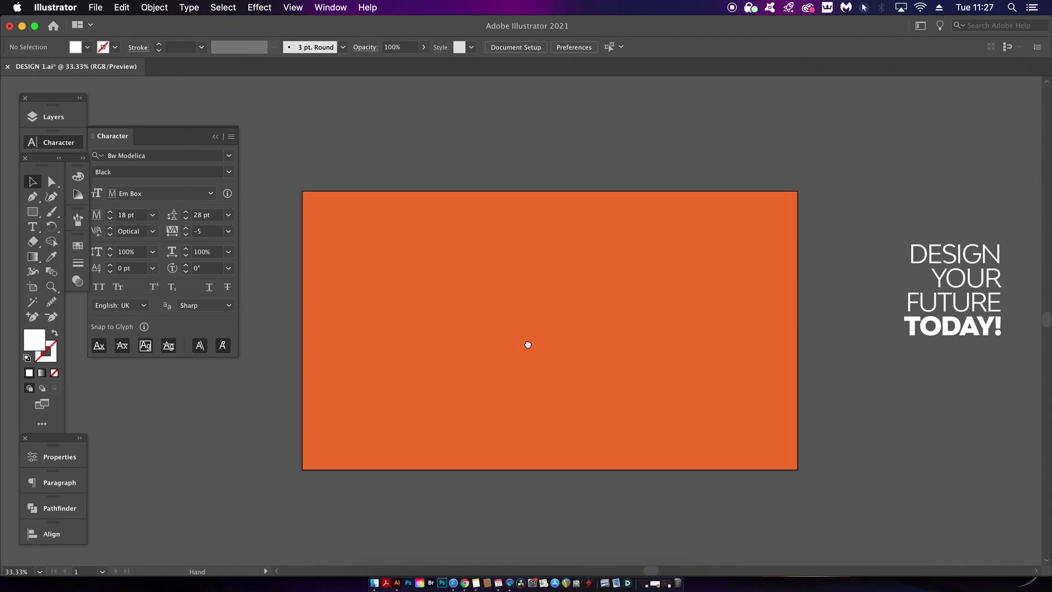
{"action": "left_click", "coordinate": [77, 245]}
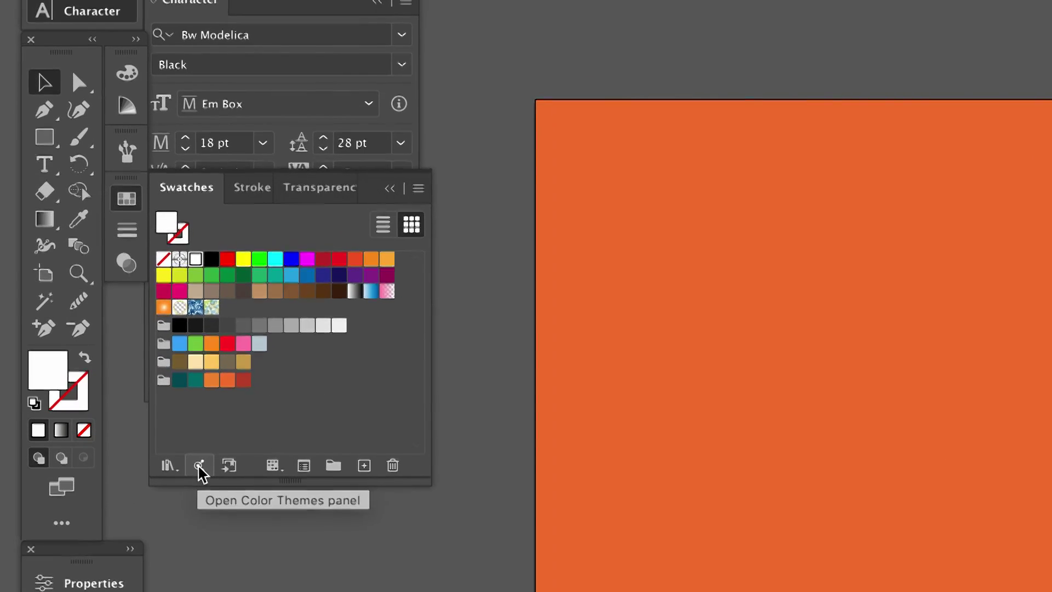
{"action": "left_click", "coordinate": [198, 466]}
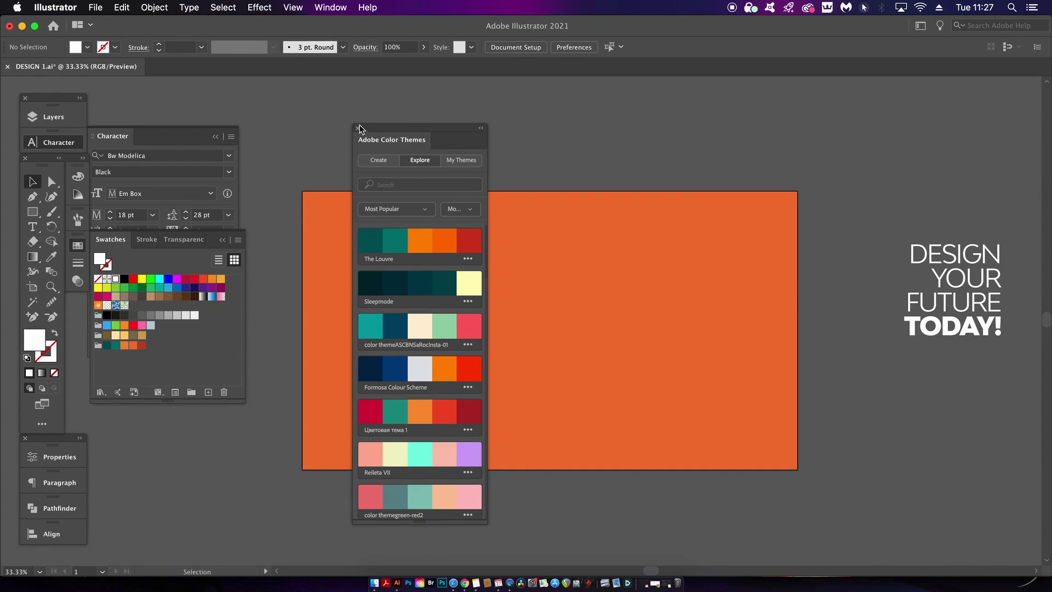
{"action": "left_click", "coordinate": [360, 130]}
Draw a dark teal rectangle without a stroke, about half the artboard's width, near the middle of the orange artboard.
{"action": "mouse_move", "coordinate": [661, 309]}
{"action": "left_mouse_down"}
{"action": "mouse_move", "coordinate": [649, 308]}
{"action": "mouse_move", "coordinate": [663, 316]}
{"action": "left_mouse_up"}
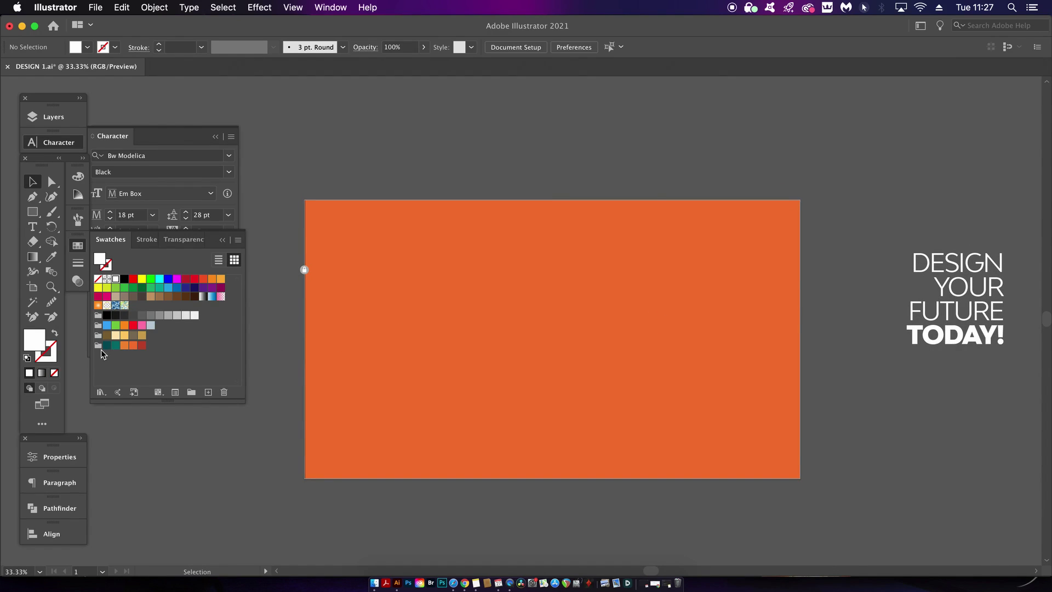
{"action": "left_click", "coordinate": [107, 346]}
{"action": "key", "text": "m"}
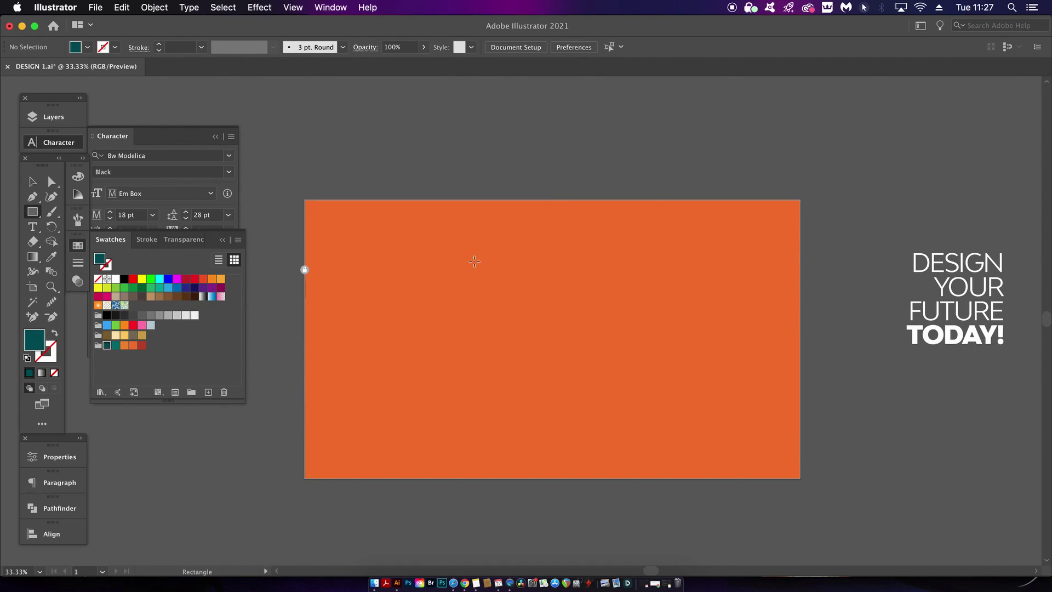
{"action": "left_click_drag", "start_coordinate": [407, 266], "coordinate": [654, 384]}
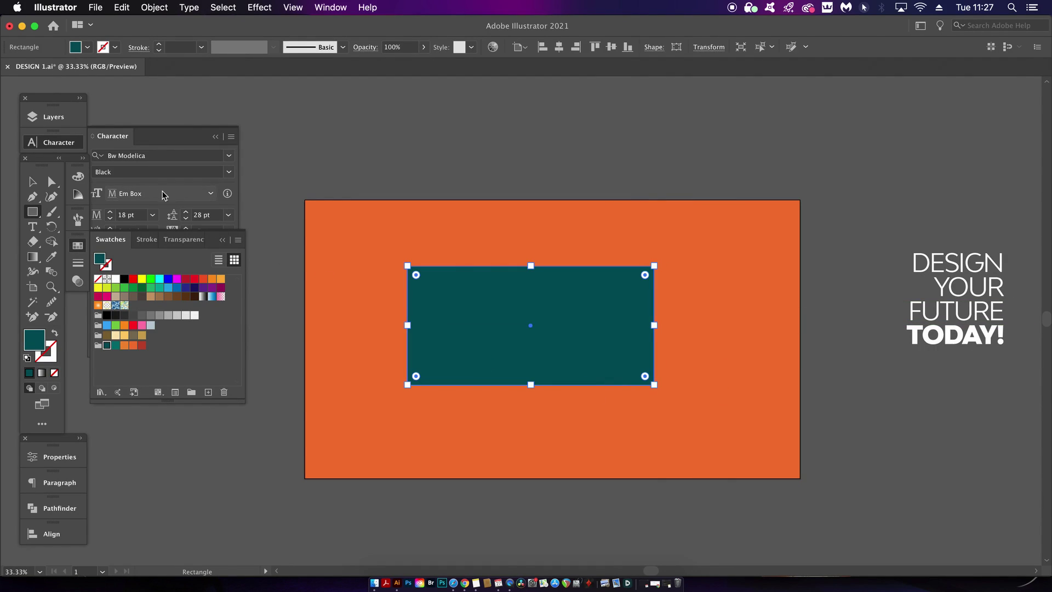
{"action": "left_click", "coordinate": [33, 183]}
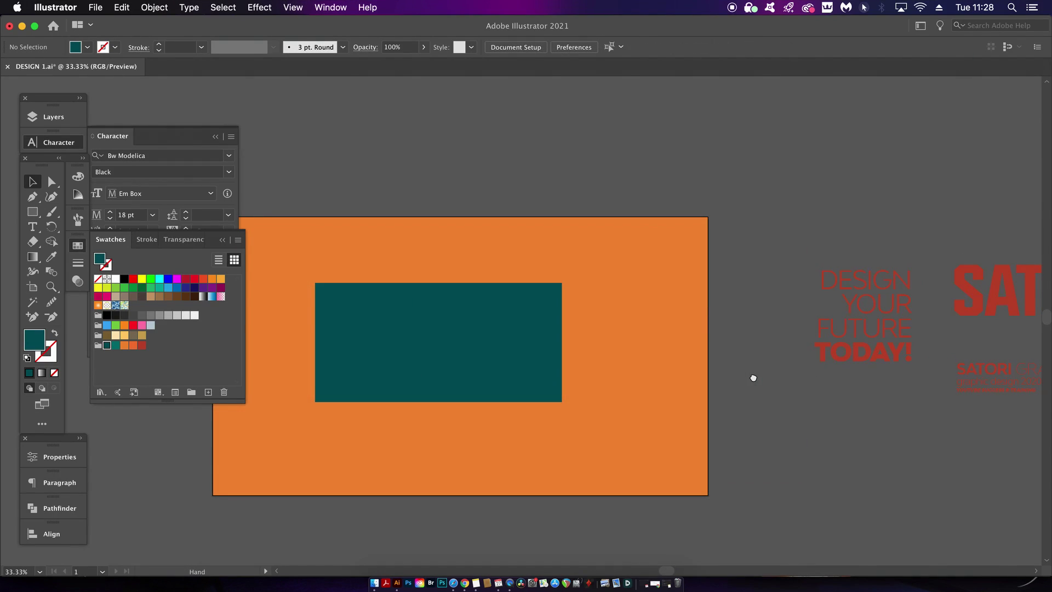
Show the document's symbols and save the large SATORI heading as a new symbol.
{"action": "left_click_drag", "start_coordinate": [753, 378], "coordinate": [609, 384]}
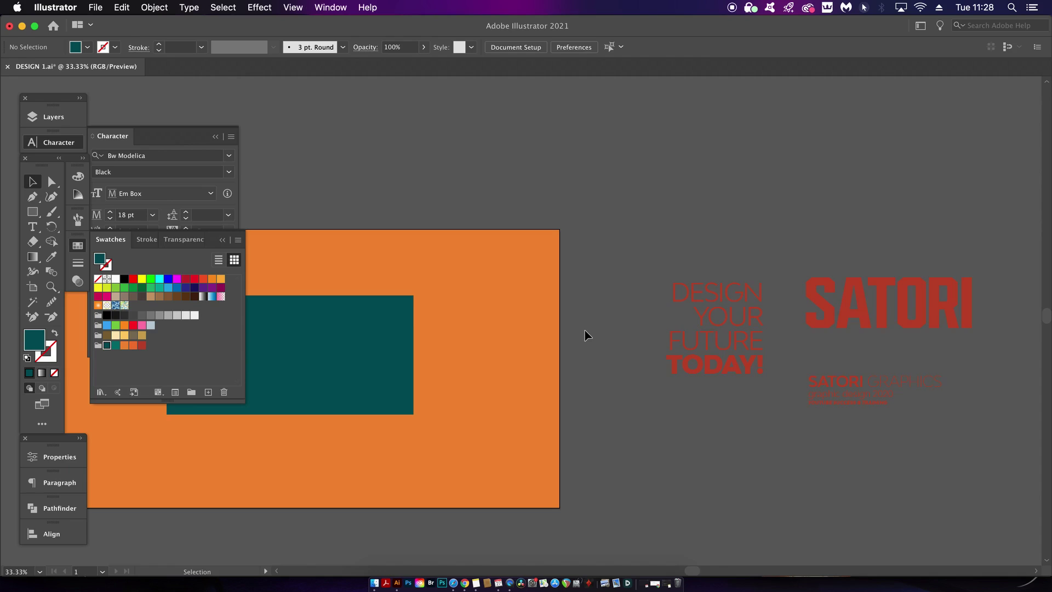
{"action": "left_click", "coordinate": [330, 7]}
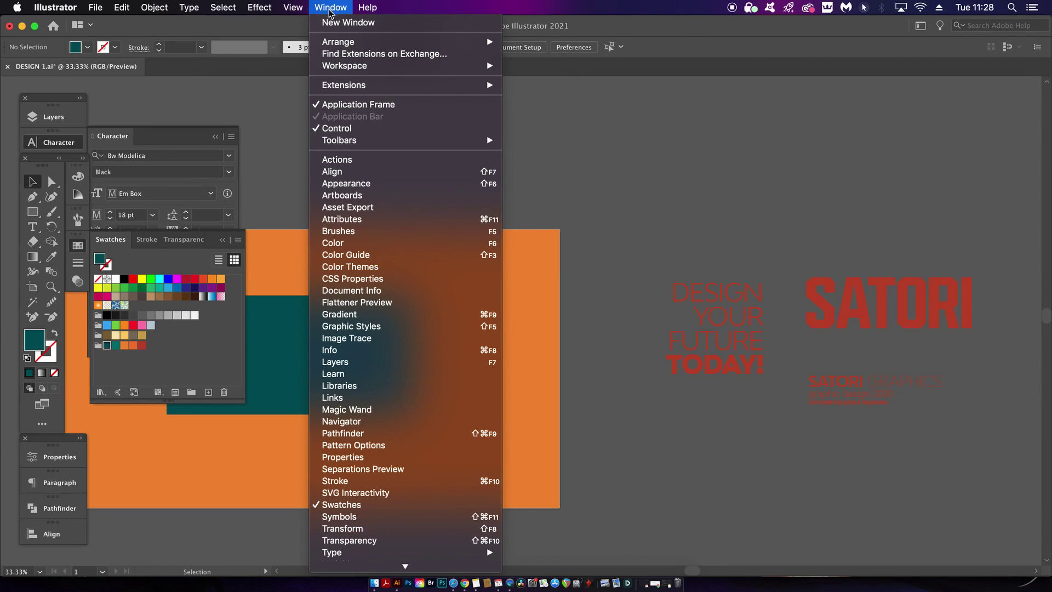
{"action": "scroll", "coordinate": [453, 466], "scroll_direction": "down", "scroll_amount": 3}
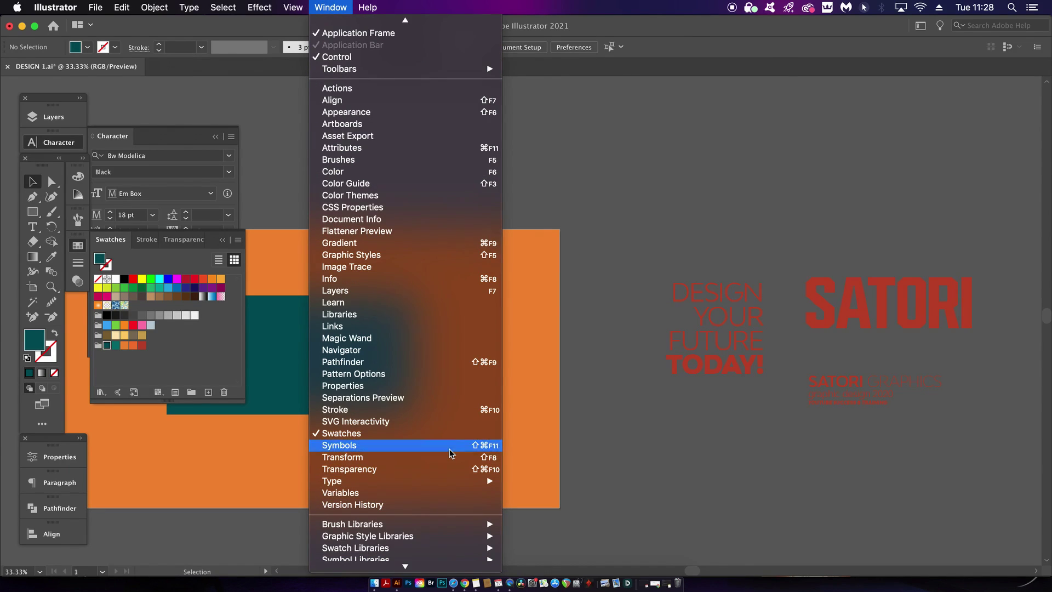
{"action": "left_click", "coordinate": [450, 446]}
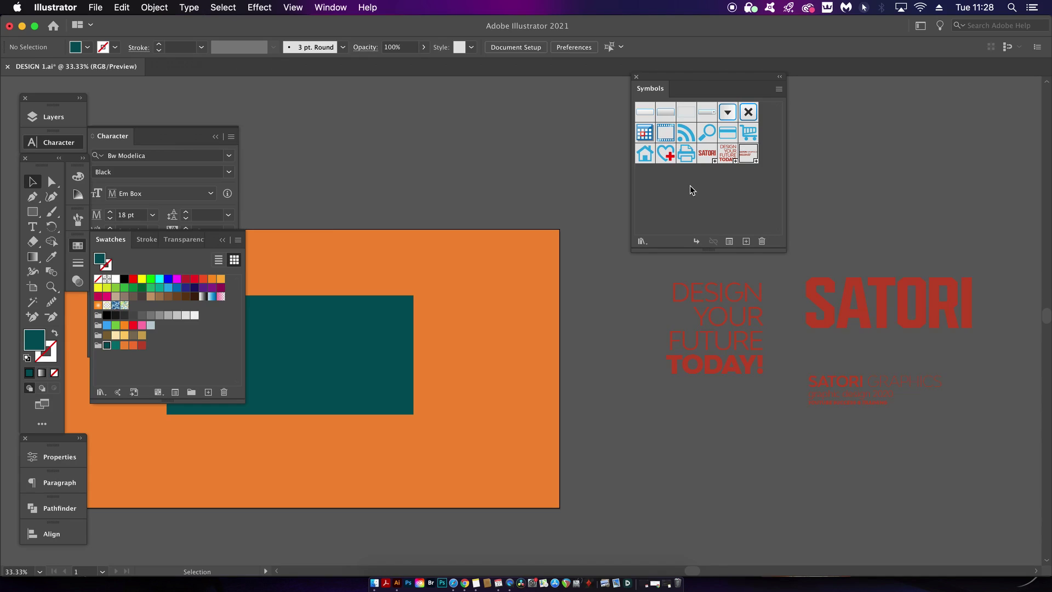
{"action": "left_click_drag", "start_coordinate": [828, 330], "coordinate": [696, 217]}
{"action": "left_click", "coordinate": [614, 407]}
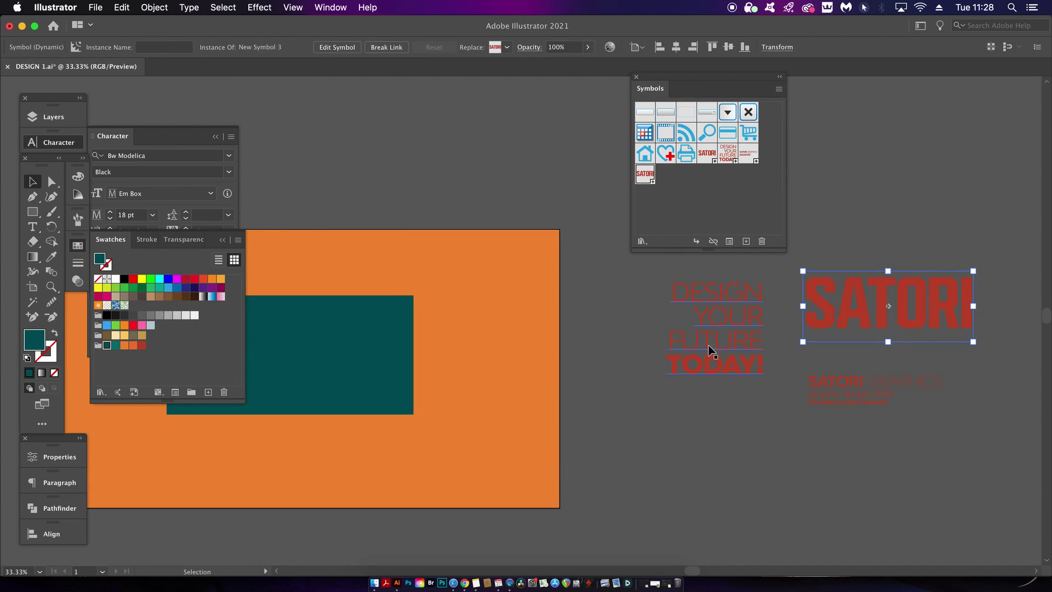
Save the DESIGN YOUR FUTURE TODAY! text and the SATORI GRAPHICS text block as two new symbols.
{"action": "left_click_drag", "start_coordinate": [707, 347], "coordinate": [705, 217]}
{"action": "key", "text": "Return"}
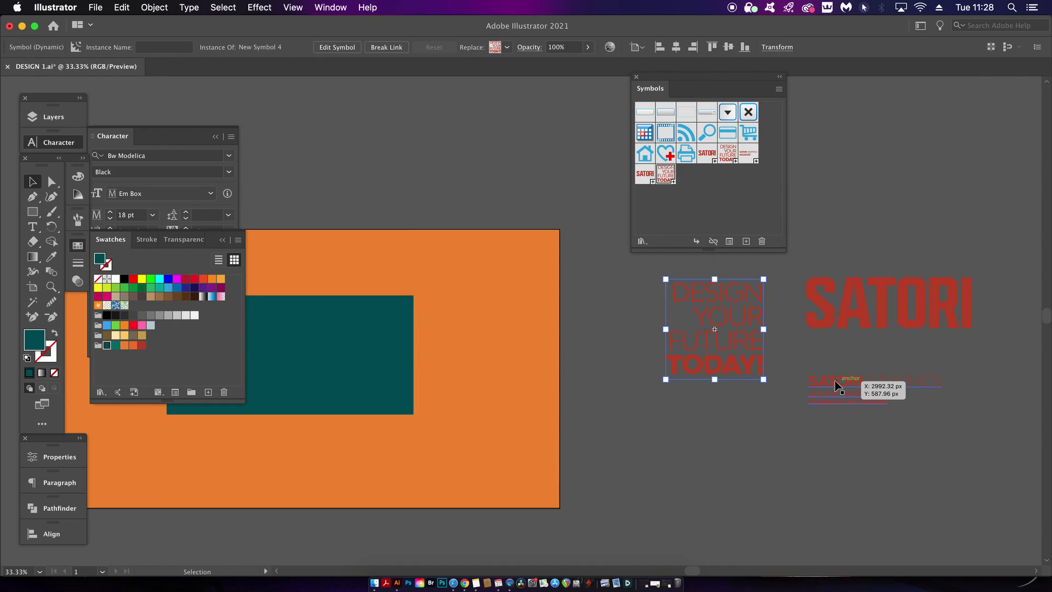
{"action": "left_click_drag", "start_coordinate": [839, 383], "coordinate": [748, 217]}
{"action": "left_click", "coordinate": [607, 408]}
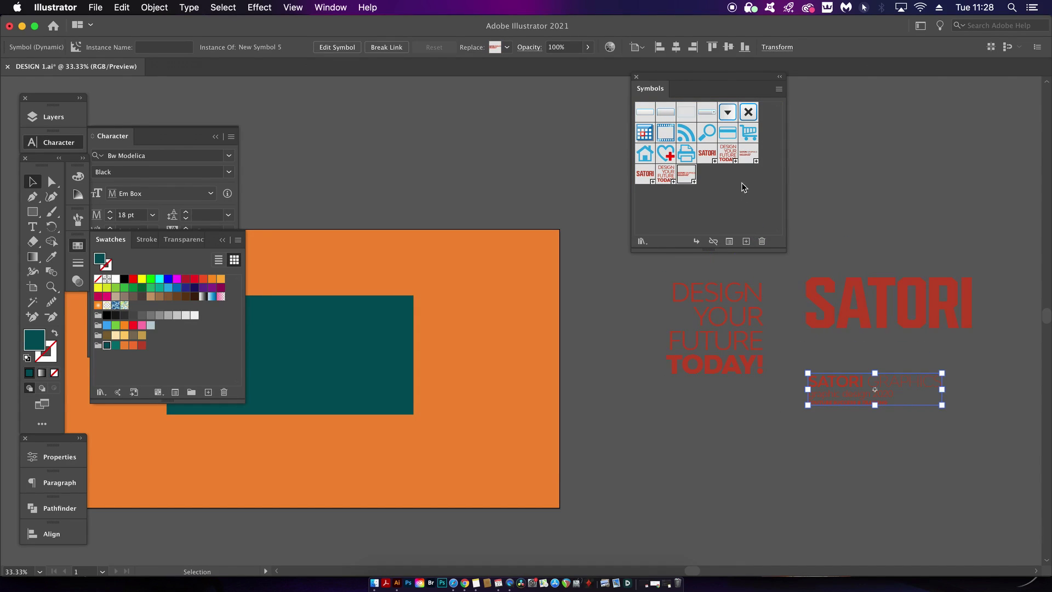
Delete the three older duplicate text symbols and close the symbol collection.
{"action": "left_click", "coordinate": [710, 156]}
{"action": "left_click", "coordinate": [750, 159], "text": "shift"}
{"action": "left_click_drag", "start_coordinate": [748, 159], "coordinate": [763, 242]}
{"action": "left_click", "coordinate": [689, 445]}
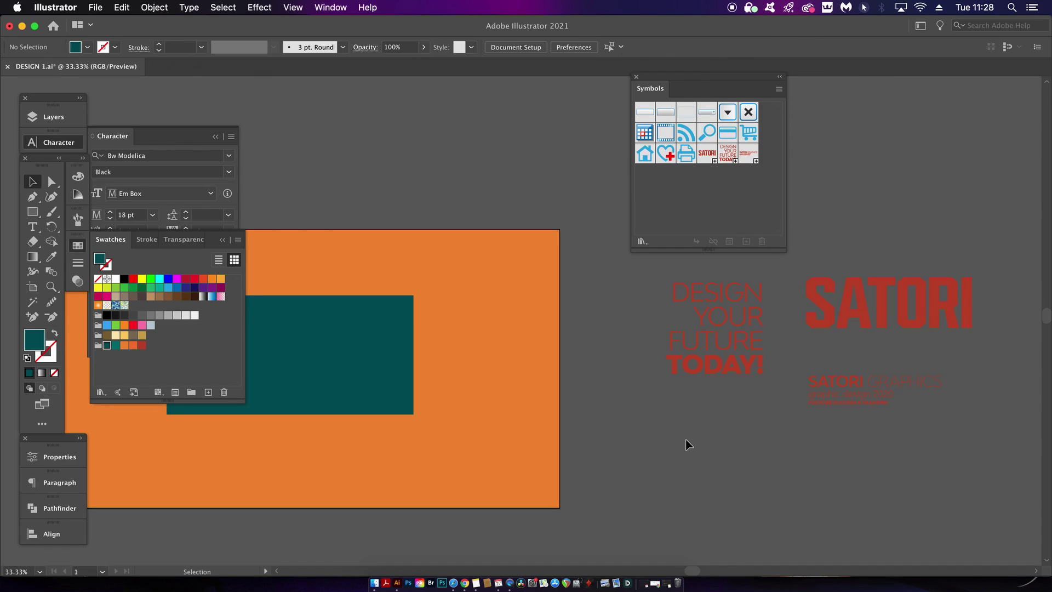
{"action": "key", "text": "space"}
{"action": "left_click_drag", "start_coordinate": [625, 427], "coordinate": [713, 440]}
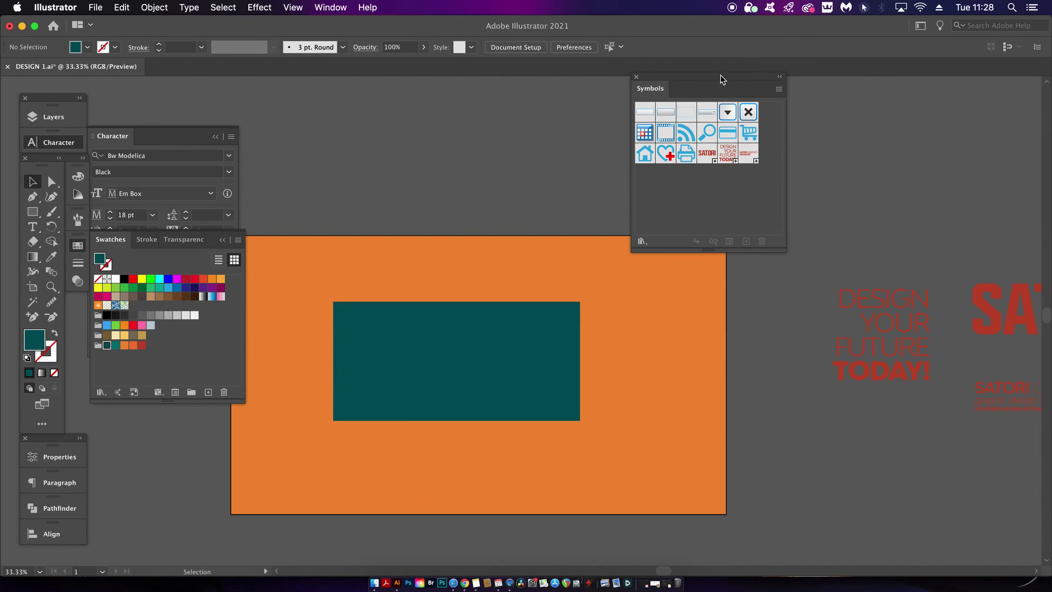
{"action": "left_click", "coordinate": [636, 79]}
Apply a 3D Extrude & Bevel effect with preview to the teal rectangle, rotated to 27°, -36° and 16°.
{"action": "scroll", "coordinate": [639, 133], "scroll_direction": "left", "scroll_amount": 5}
{"action": "left_click", "coordinate": [547, 353]}
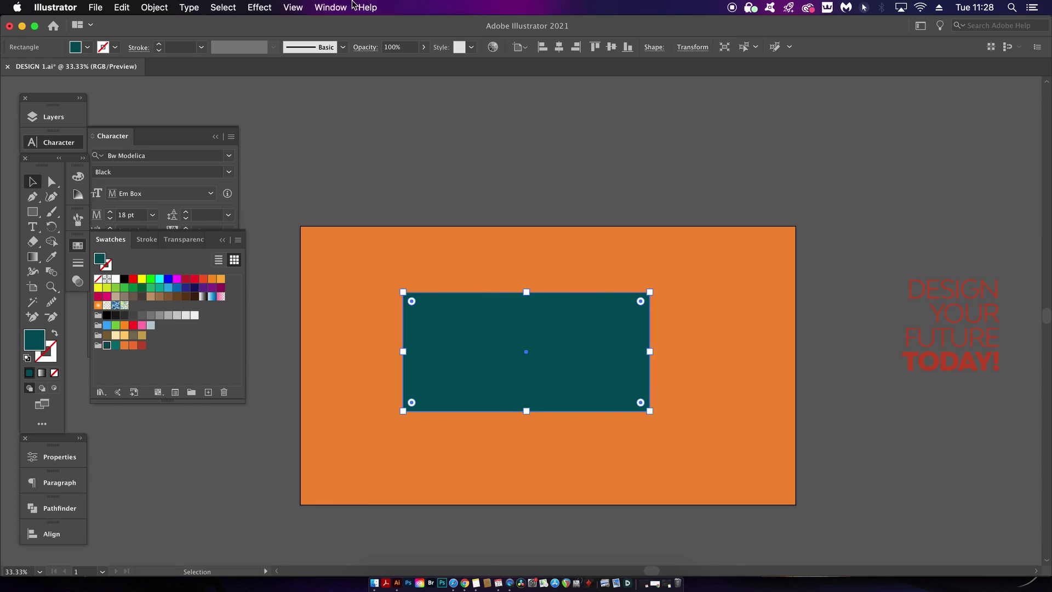
{"action": "left_click", "coordinate": [323, 6]}
{"action": "mouse_move", "coordinate": [260, 7]}
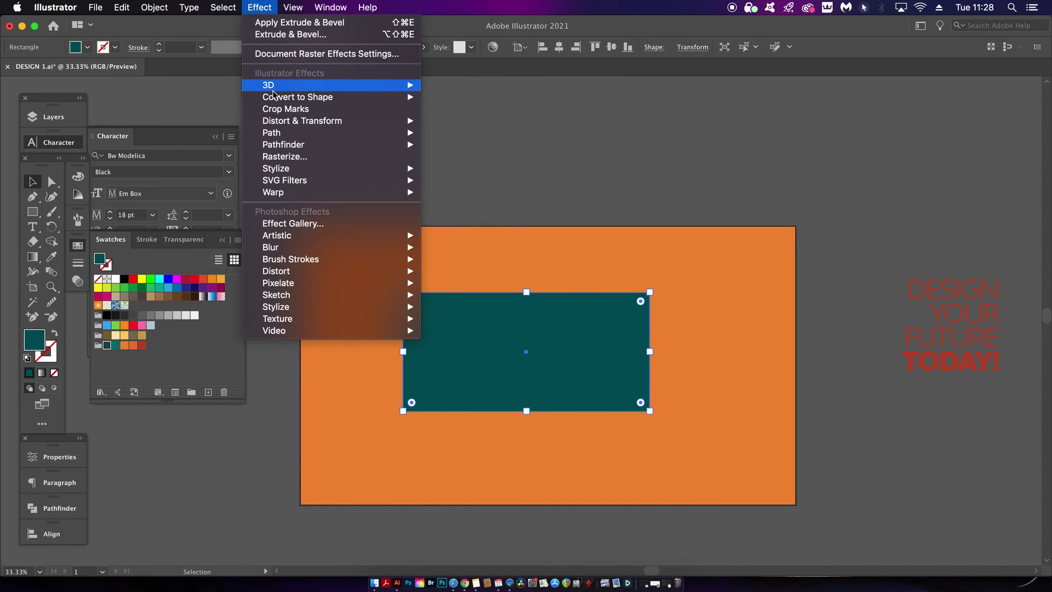
{"action": "mouse_move", "coordinate": [384, 85]}
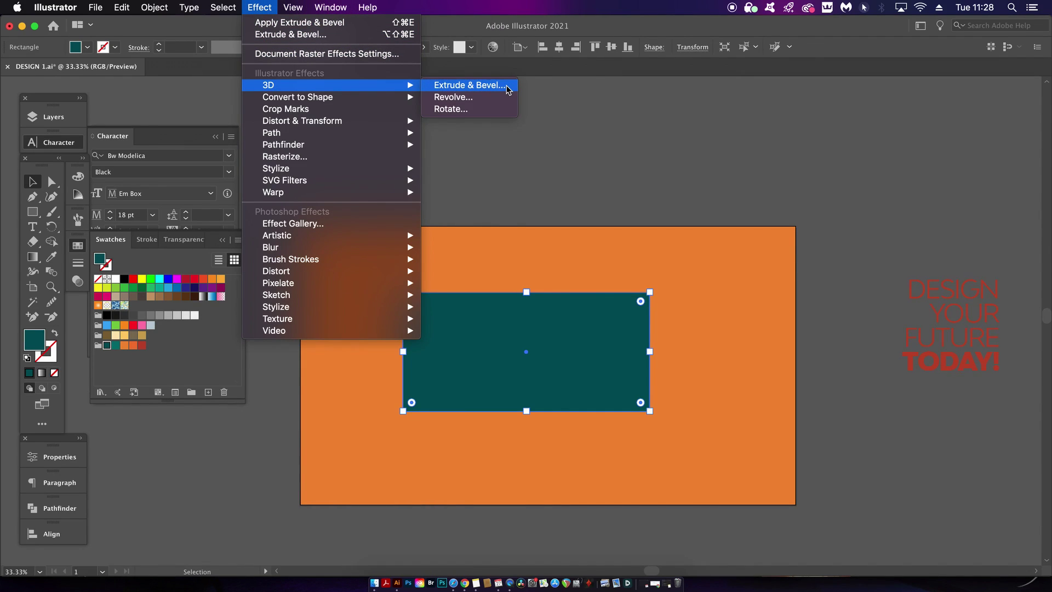
{"action": "left_click", "coordinate": [466, 85]}
{"action": "left_click_drag", "start_coordinate": [649, 164], "coordinate": [605, 186]}
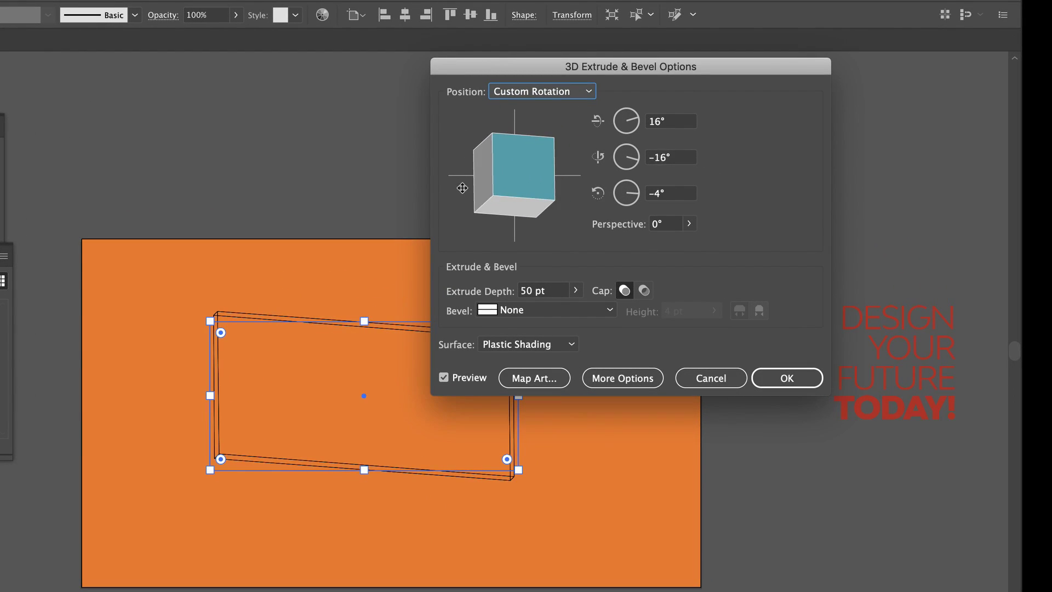
{"action": "mouse_move", "coordinate": [463, 188]}
{"action": "left_mouse_down"}
{"action": "mouse_move", "coordinate": [476, 176]}
{"action": "mouse_move", "coordinate": [536, 207]}
{"action": "mouse_move", "coordinate": [494, 170]}
{"action": "mouse_move", "coordinate": [476, 183]}
{"action": "mouse_move", "coordinate": [482, 197]}
{"action": "left_mouse_up"}
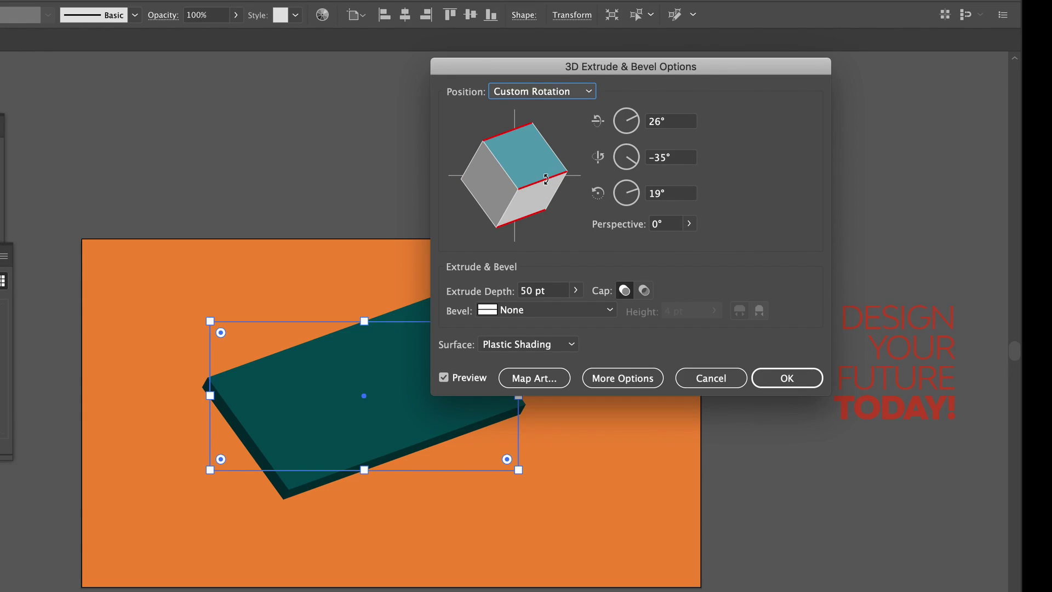
{"action": "left_click_drag", "start_coordinate": [505, 183], "coordinate": [505, 179]}
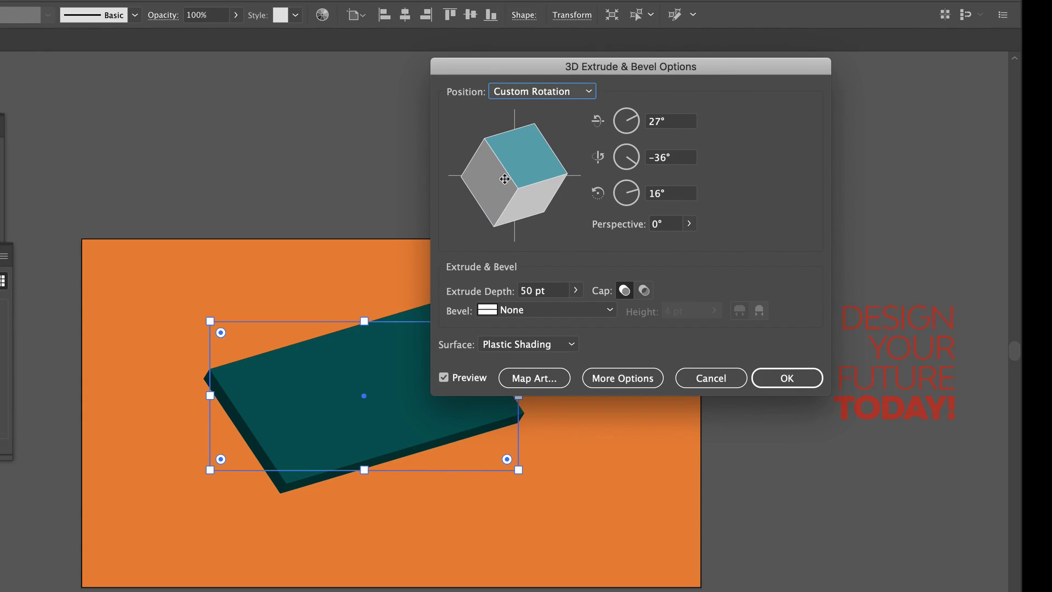
Set the extrude depth to 545 pt and the surface to No Shading.
{"action": "left_click", "coordinate": [576, 291]}
{"action": "left_click_drag", "start_coordinate": [518, 309], "coordinate": [532, 311]}
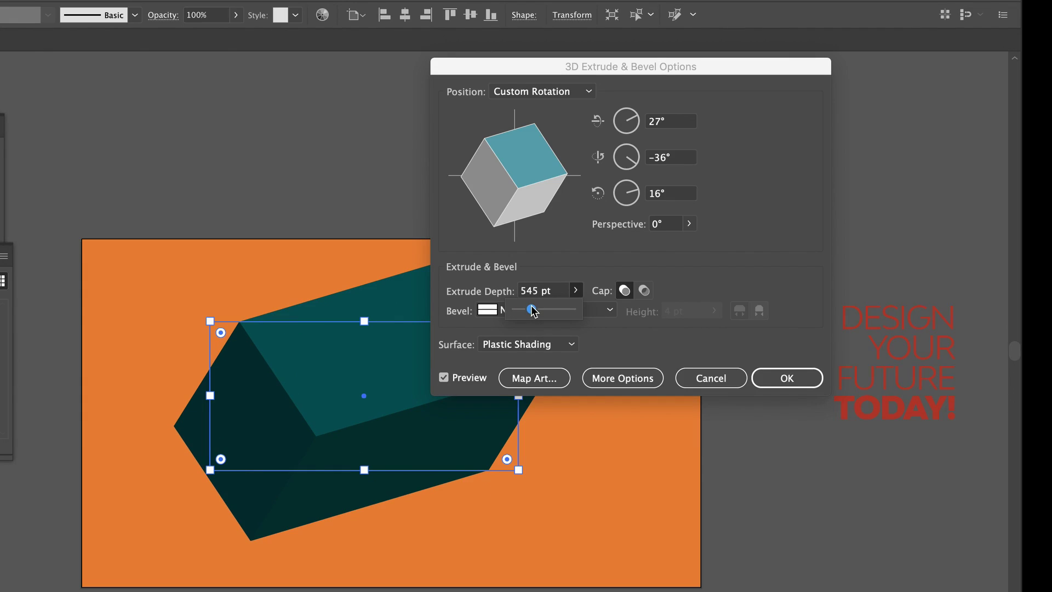
{"action": "left_click", "coordinate": [542, 335]}
{"action": "left_click", "coordinate": [547, 344]}
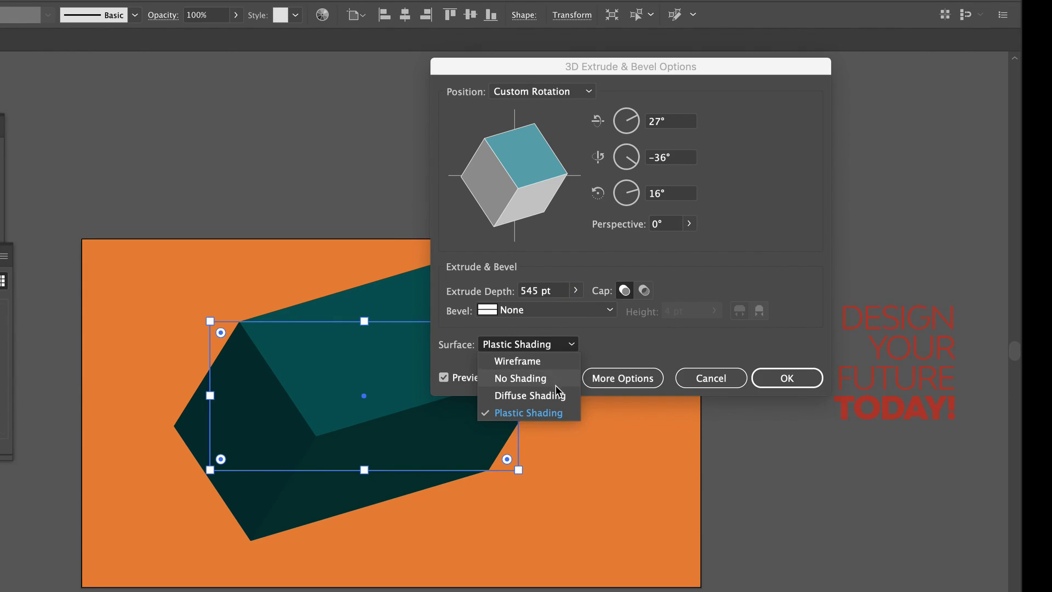
{"action": "left_click", "coordinate": [556, 379]}
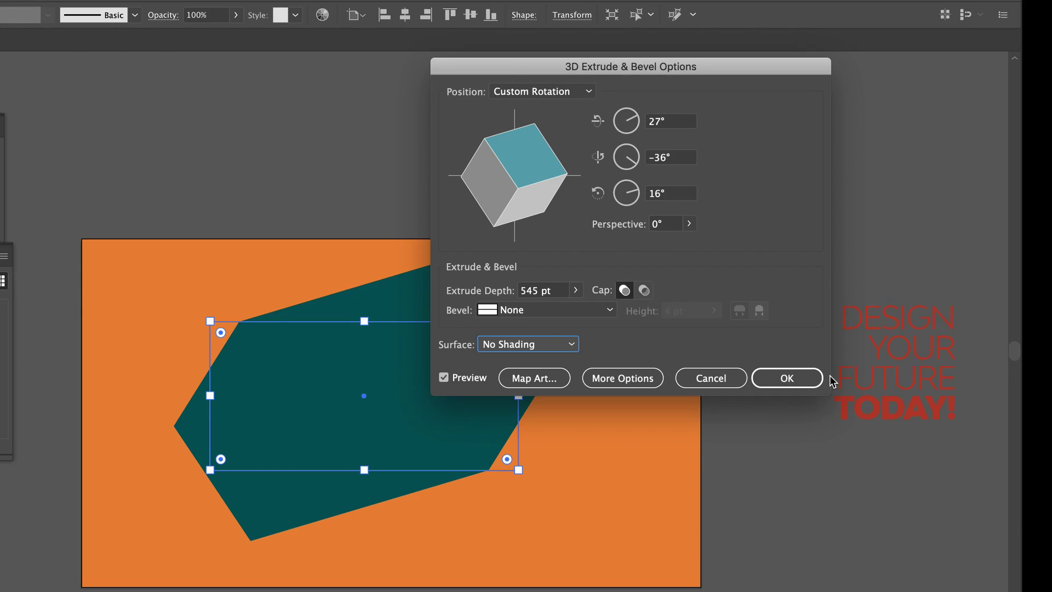
Map the SATORI symbol (New Symbol 3) onto surface 1 of 6 of the extruded box.
{"action": "left_click", "coordinate": [565, 382]}
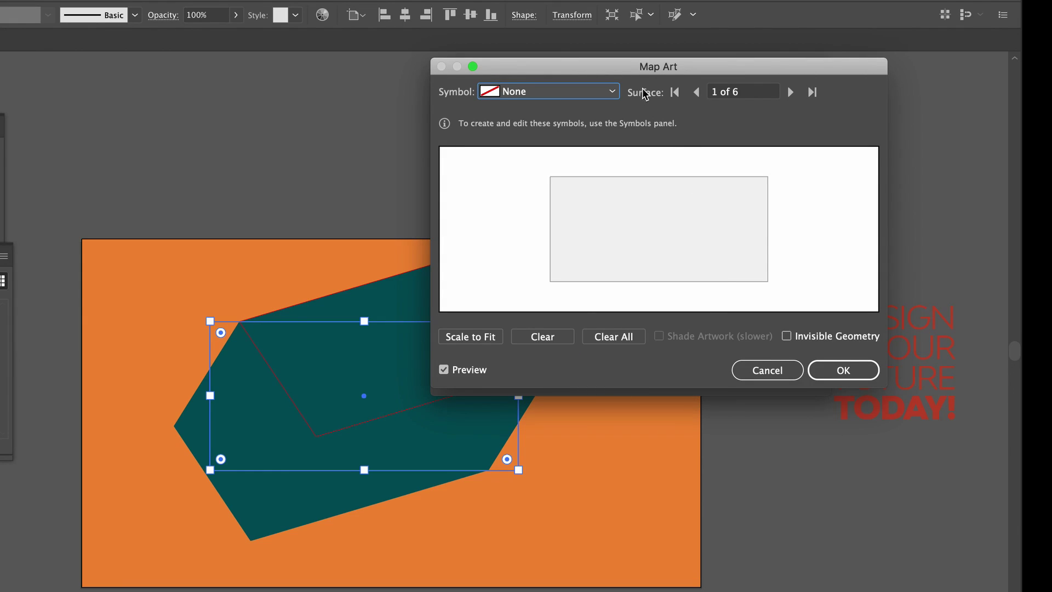
{"action": "left_click_drag", "start_coordinate": [650, 70], "coordinate": [711, 143]}
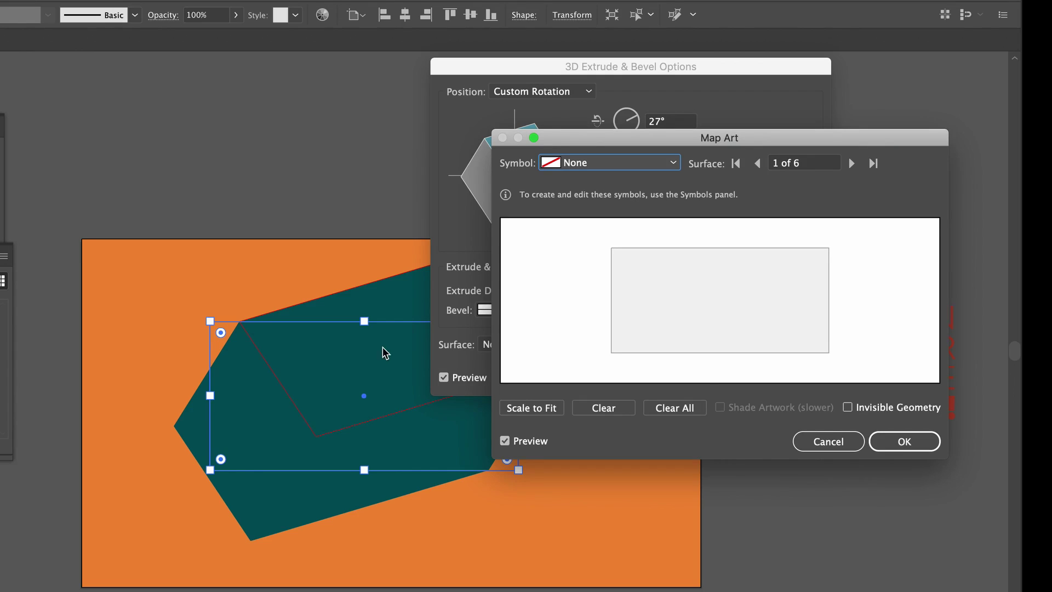
{"action": "key", "text": "space"}
{"action": "left_click", "coordinate": [310, 319]}
{"action": "left_click", "coordinate": [634, 162]}
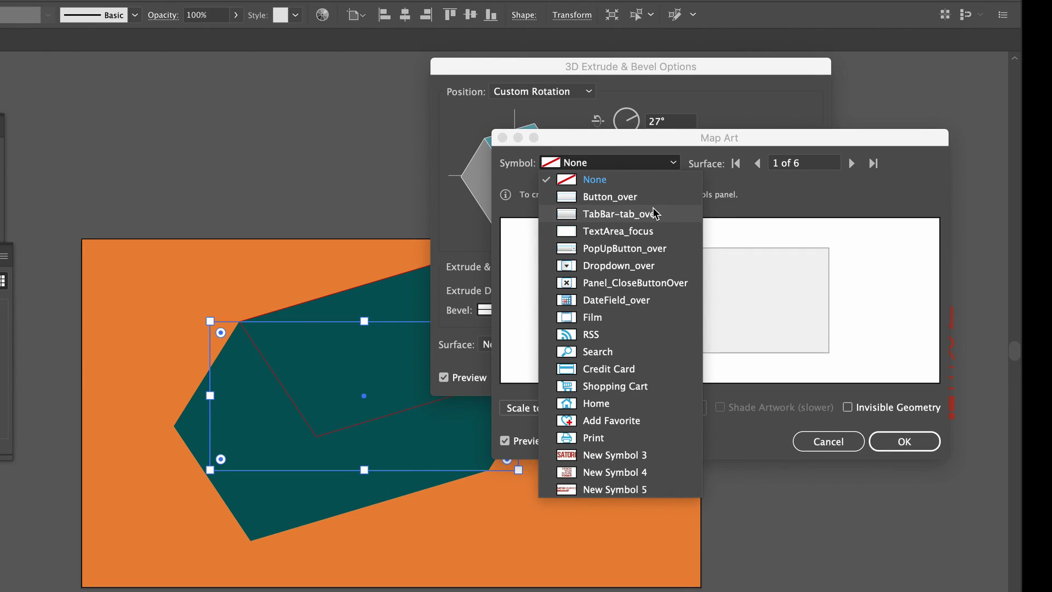
{"action": "left_click", "coordinate": [637, 456]}
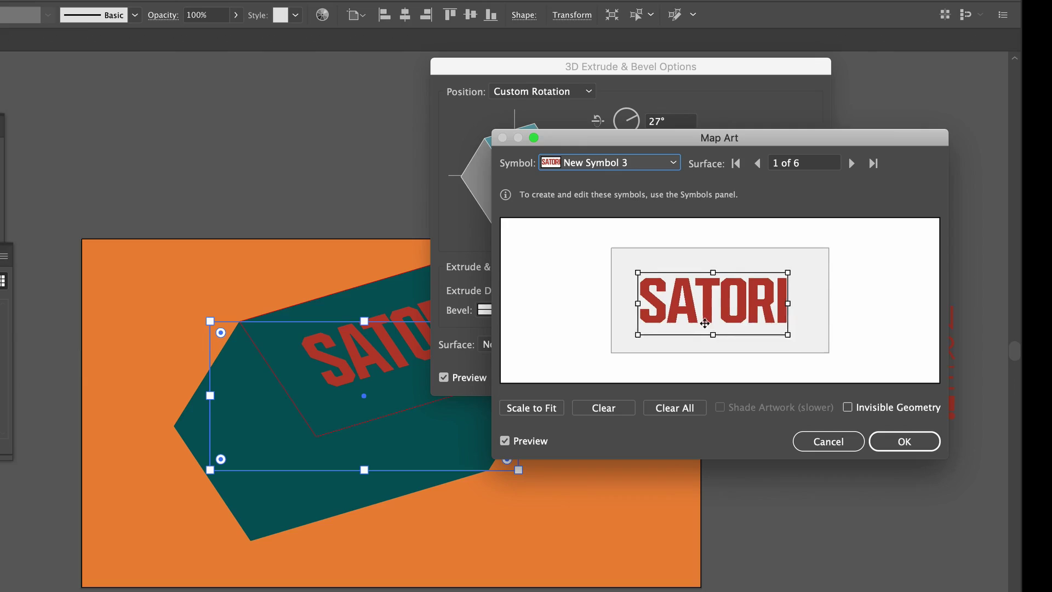
Reposition the SATORI artwork at the lower-left corner of surface 1 and enlarge it to nearly fill the face's width.
{"action": "mouse_move", "coordinate": [705, 323]}
{"action": "left_mouse_down"}
{"action": "mouse_move", "coordinate": [677, 328]}
{"action": "mouse_move", "coordinate": [680, 362]}
{"action": "mouse_move", "coordinate": [685, 336]}
{"action": "mouse_move", "coordinate": [694, 339]}
{"action": "left_mouse_up"}
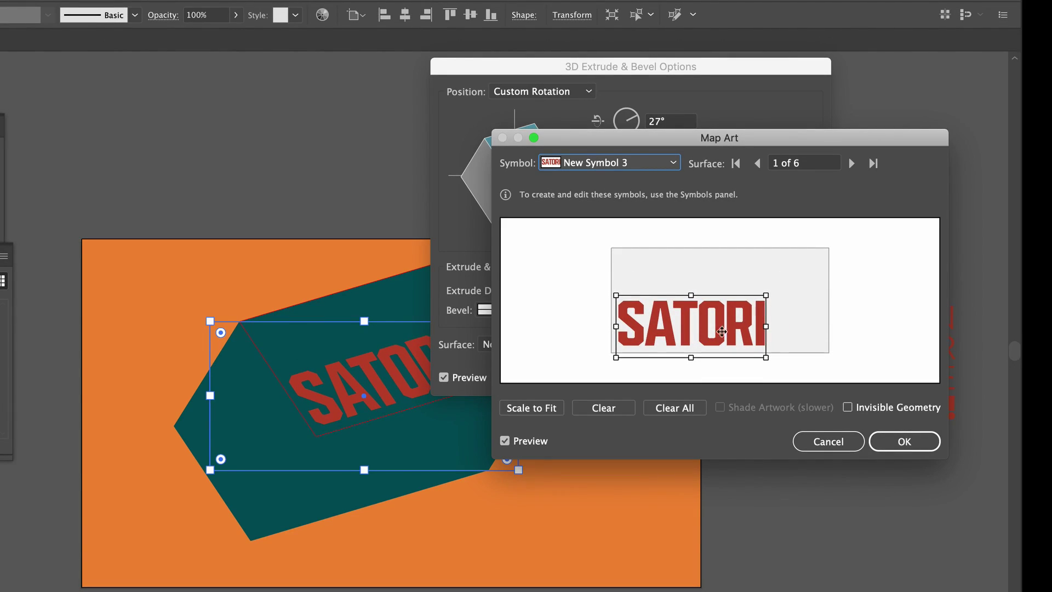
{"action": "left_click_drag", "start_coordinate": [767, 295], "coordinate": [819, 273]}
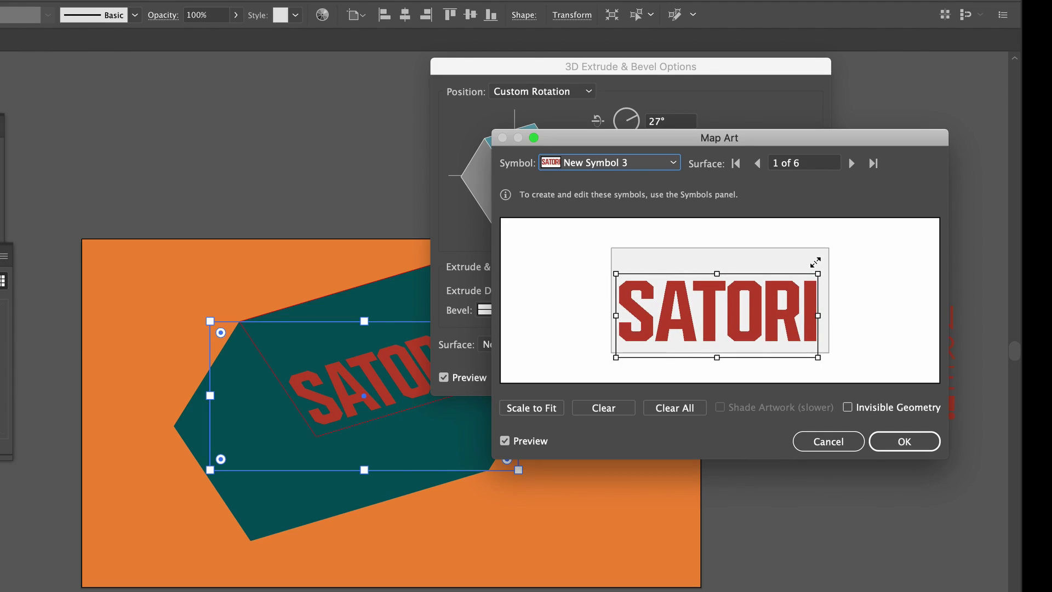
{"action": "left_click_drag", "start_coordinate": [788, 325], "coordinate": [743, 327]}
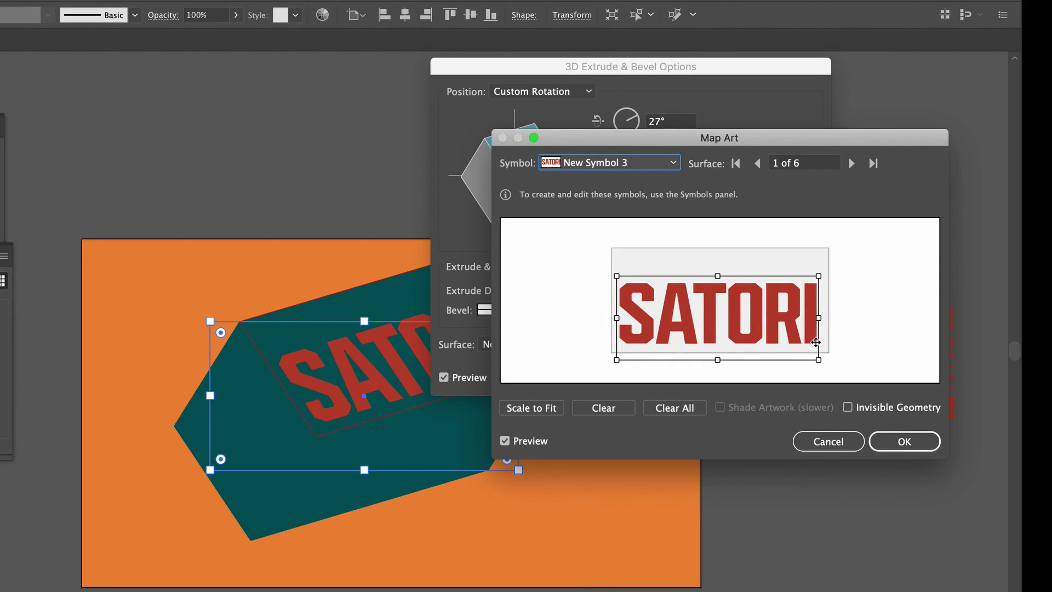
Go to surface 4 of 6 and make the box geometry invisible so only the mapped text shows.
{"action": "left_click", "coordinate": [850, 164]}
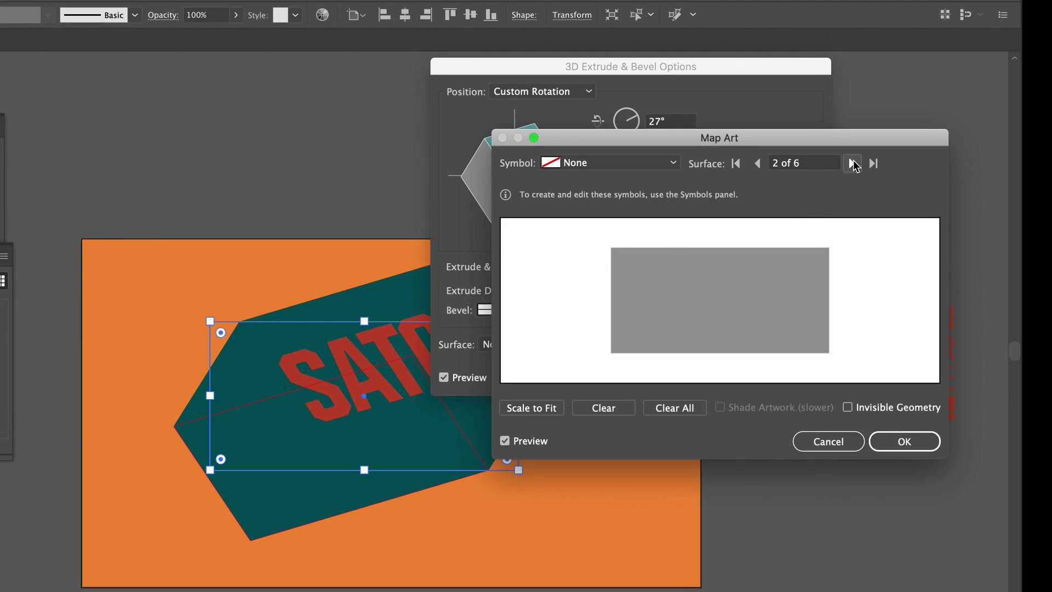
{"action": "left_click", "coordinate": [851, 163]}
{"action": "left_click", "coordinate": [852, 164]}
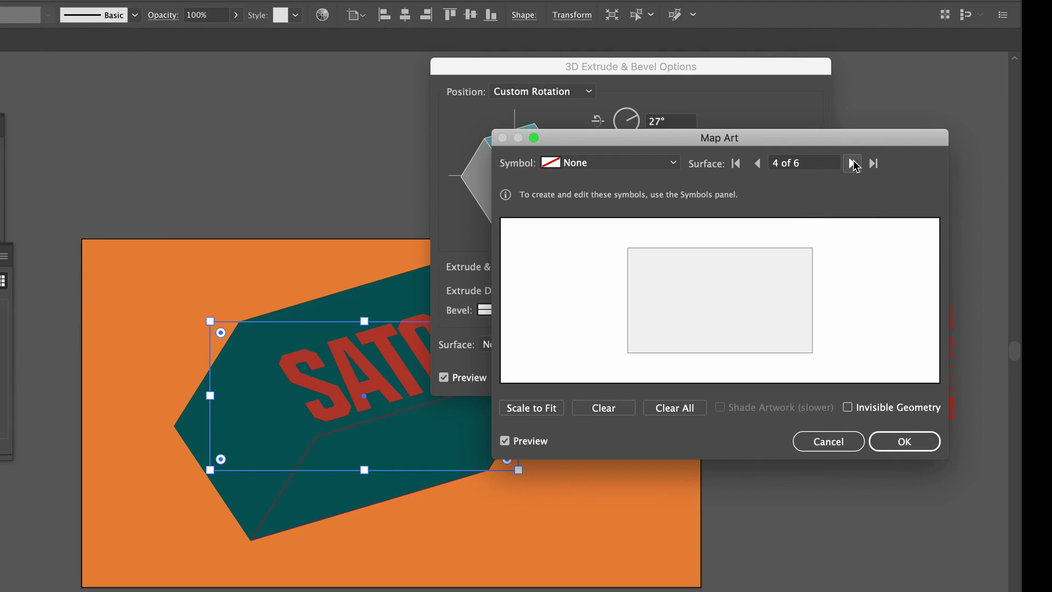
{"action": "left_click", "coordinate": [882, 415]}
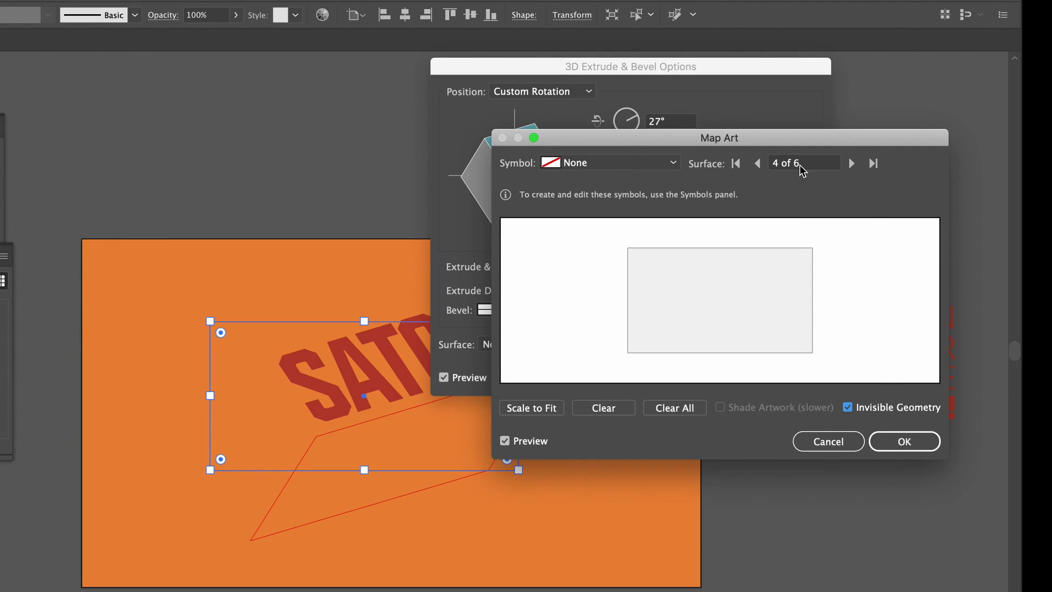
Map the DESIGN YOUR FUTURE TODAY! symbol (New Symbol 4) onto surface 5 of 6 and rotate it 180°.
{"action": "left_click", "coordinate": [851, 163]}
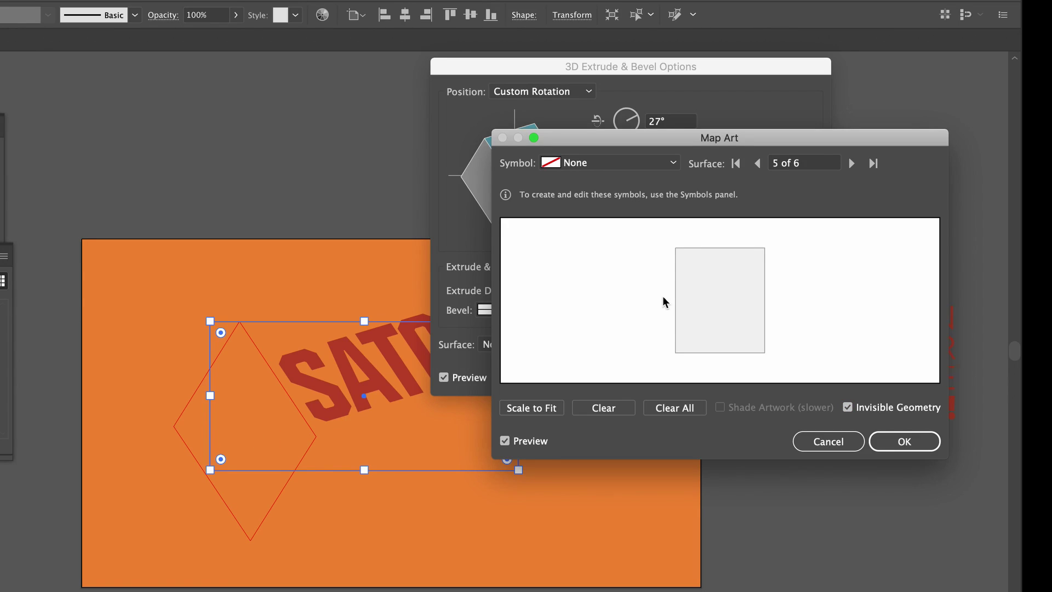
{"action": "left_click", "coordinate": [633, 160]}
{"action": "left_click", "coordinate": [637, 472]}
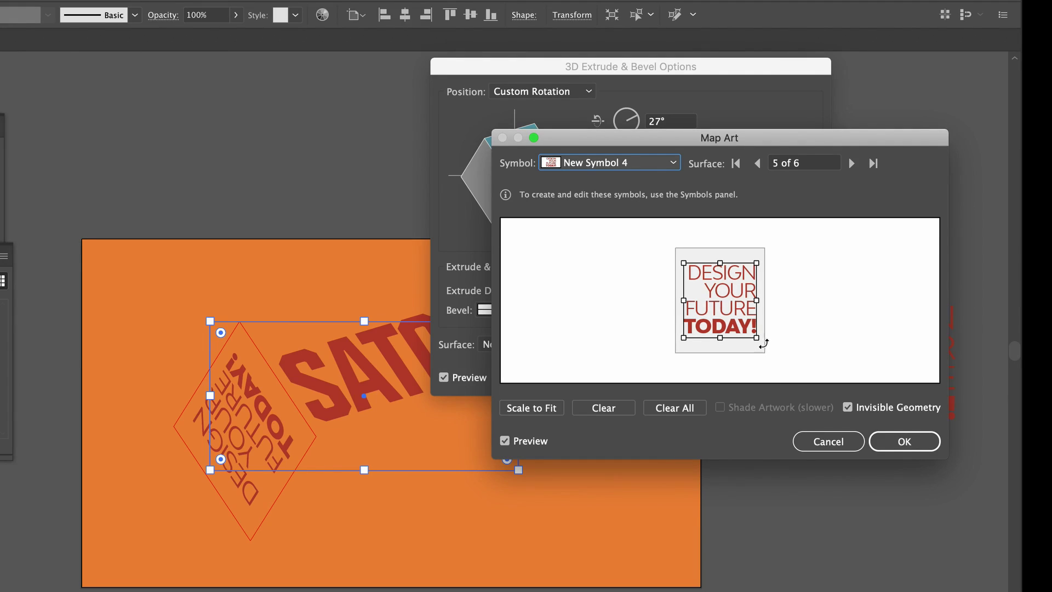
{"action": "left_click_drag", "start_coordinate": [763, 344], "coordinate": [591, 285]}
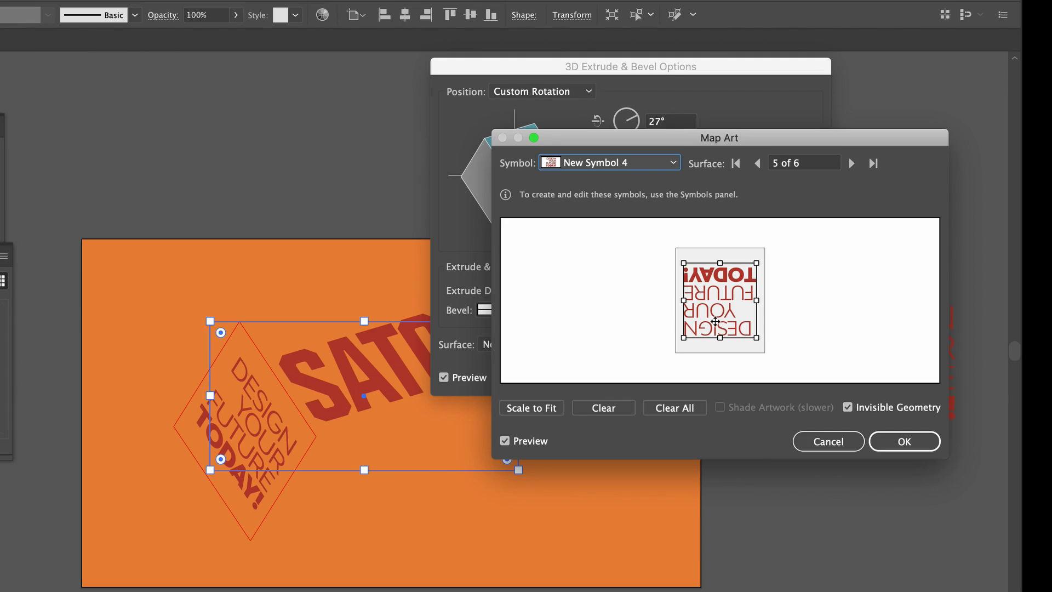
Shrink the DESIGN YOUR FUTURE TODAY! artwork slightly and place it at the lower-left corner of surface 5.
{"action": "left_click_drag", "start_coordinate": [716, 322], "coordinate": [713, 332]}
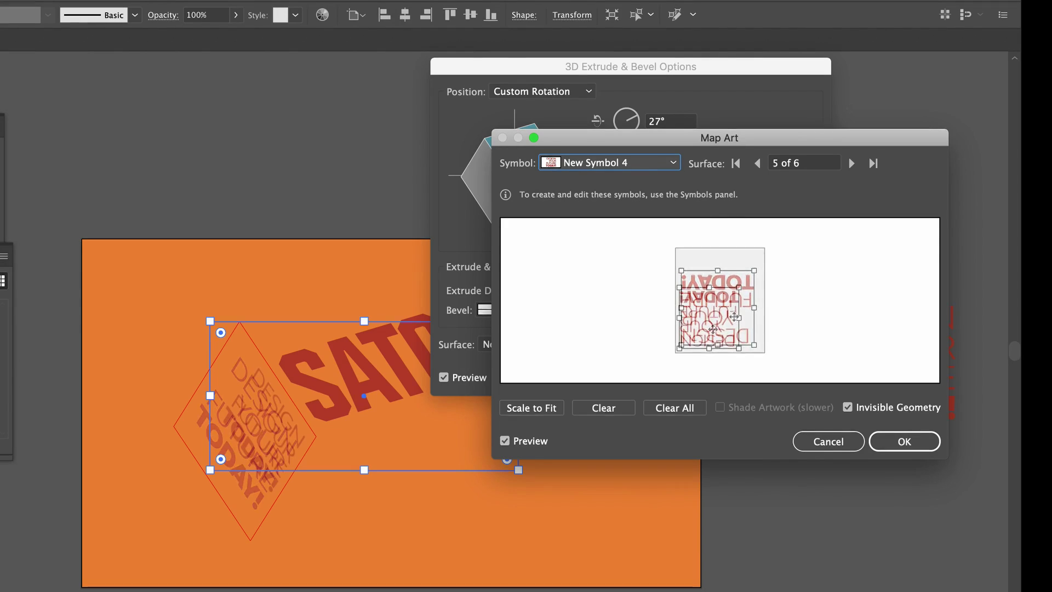
{"action": "left_click_drag", "start_coordinate": [754, 272], "coordinate": [740, 287]}
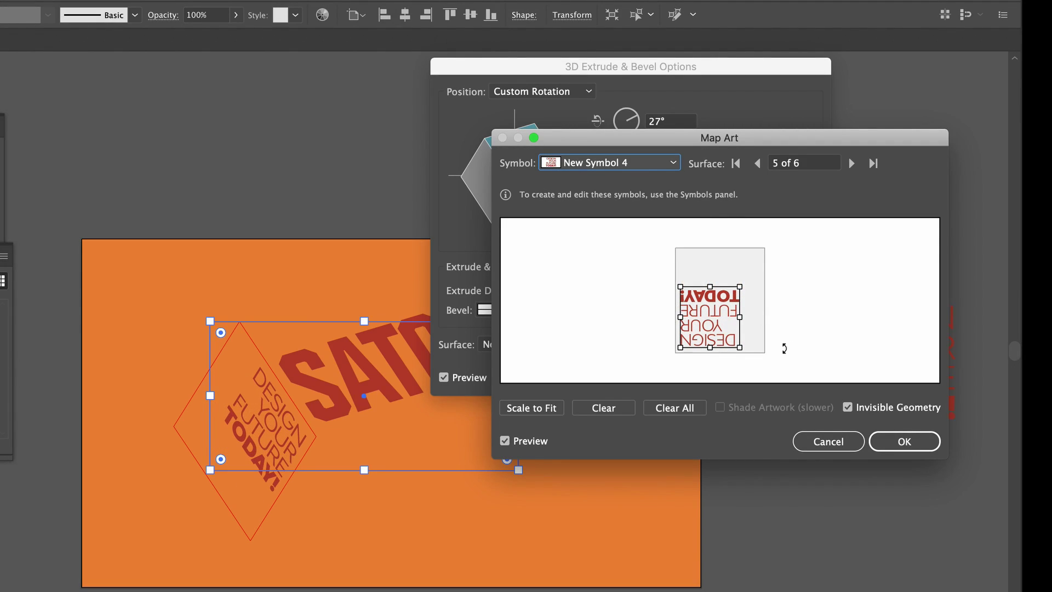
{"action": "left_click_drag", "start_coordinate": [713, 336], "coordinate": [715, 336]}
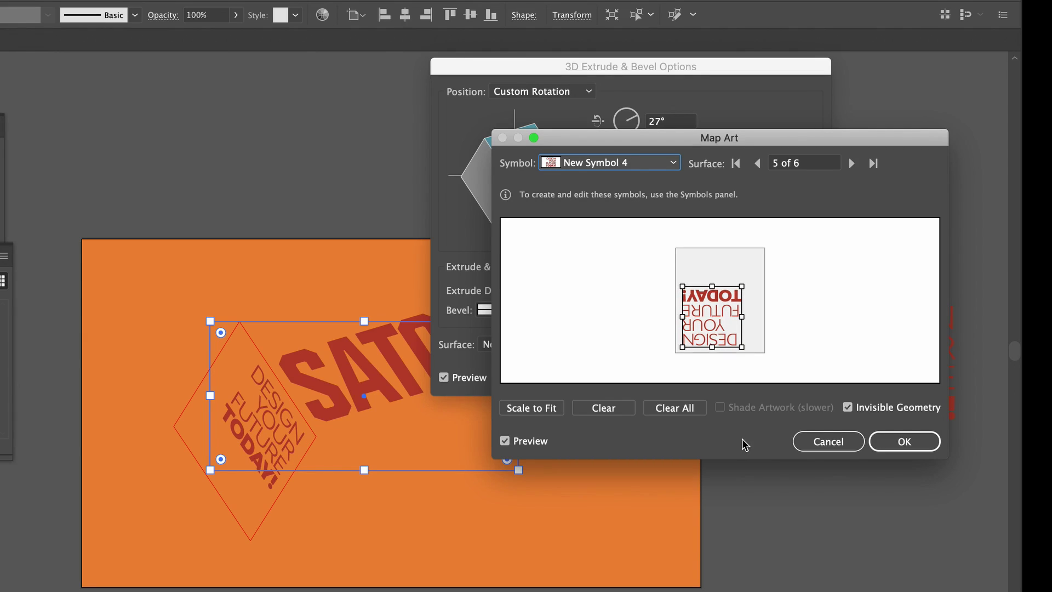
Map the SATORI GRAPHICS symbol (New Symbol 5) onto surface 4 of 6.
{"action": "left_click", "coordinate": [852, 163]}
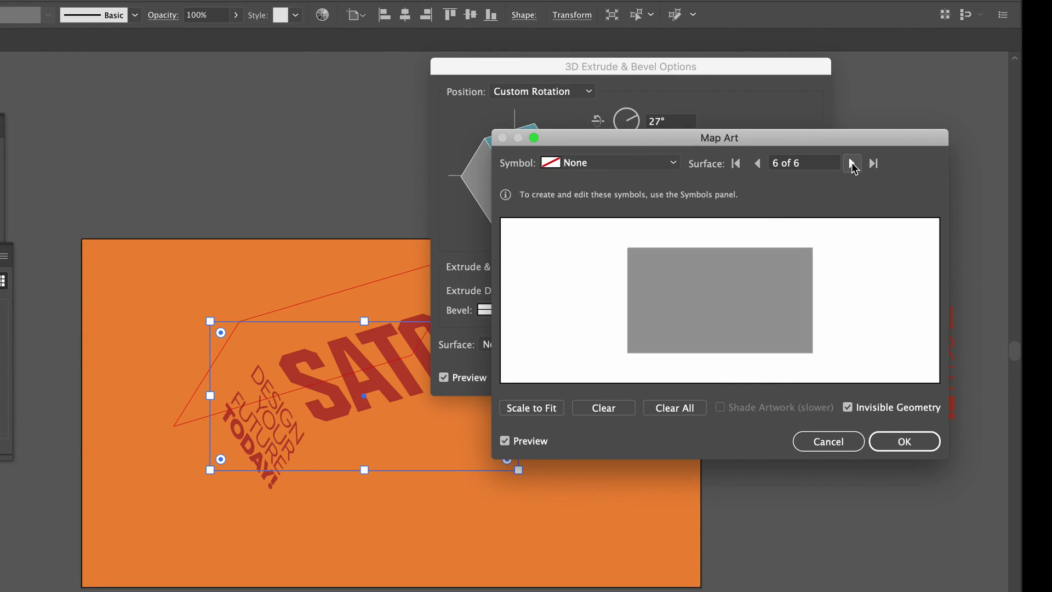
{"action": "left_click", "coordinate": [851, 164]}
{"action": "left_click", "coordinate": [851, 163]}
{"action": "left_click", "coordinate": [851, 164]}
{"action": "left_click", "coordinate": [852, 164]}
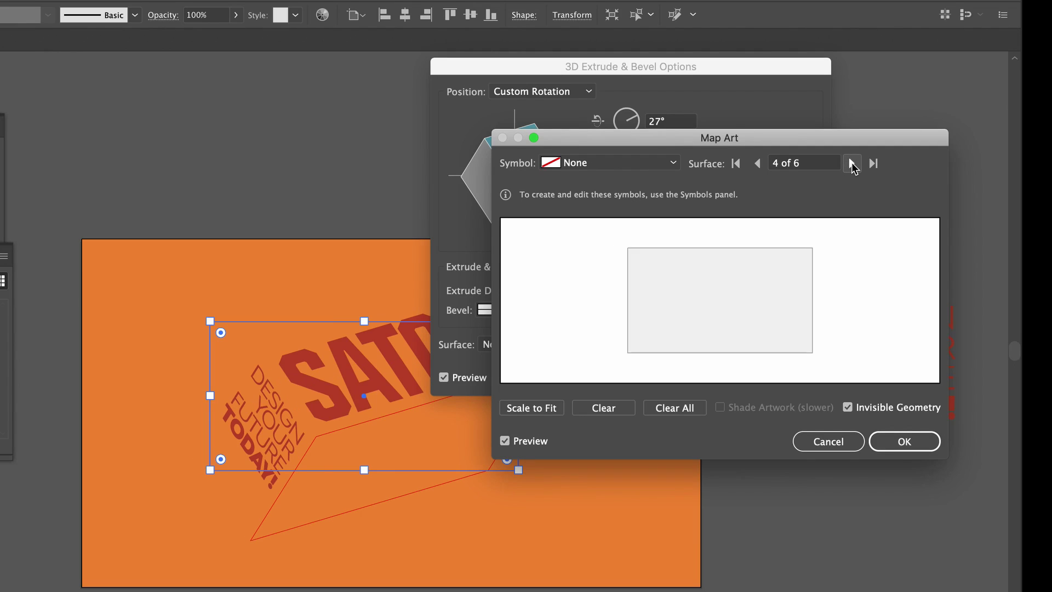
{"action": "left_click", "coordinate": [634, 173]}
{"action": "left_click", "coordinate": [648, 493]}
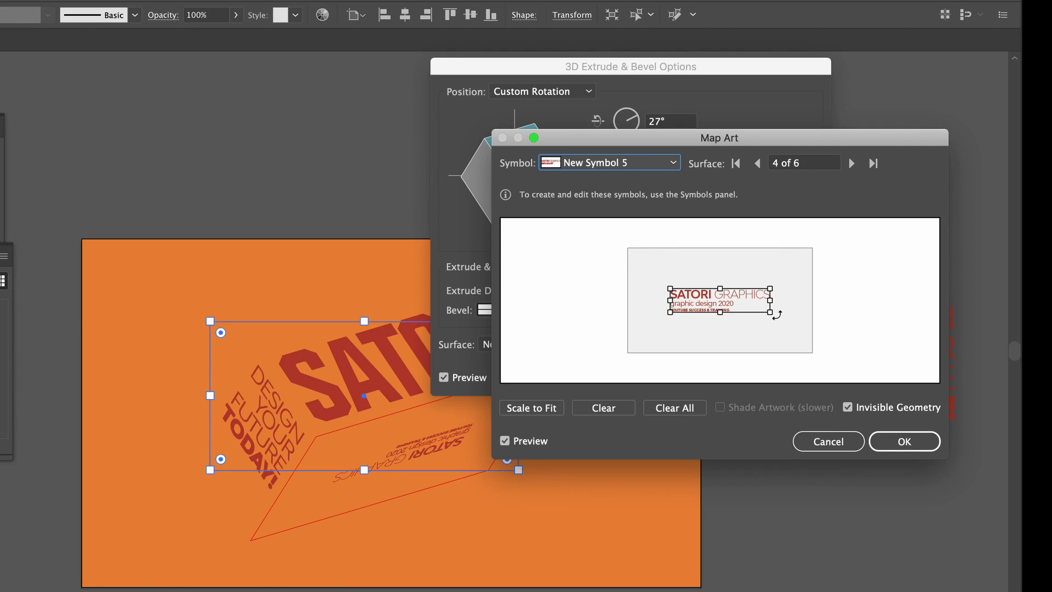
Rotate the SATORI GRAPHICS artwork 180° and fit it beneath the SATORI text on the box, applying the art mapping and 3D effect.
{"action": "left_click_drag", "start_coordinate": [777, 314], "coordinate": [633, 256]}
{"action": "left_click_drag", "start_coordinate": [620, 294], "coordinate": [606, 341]}
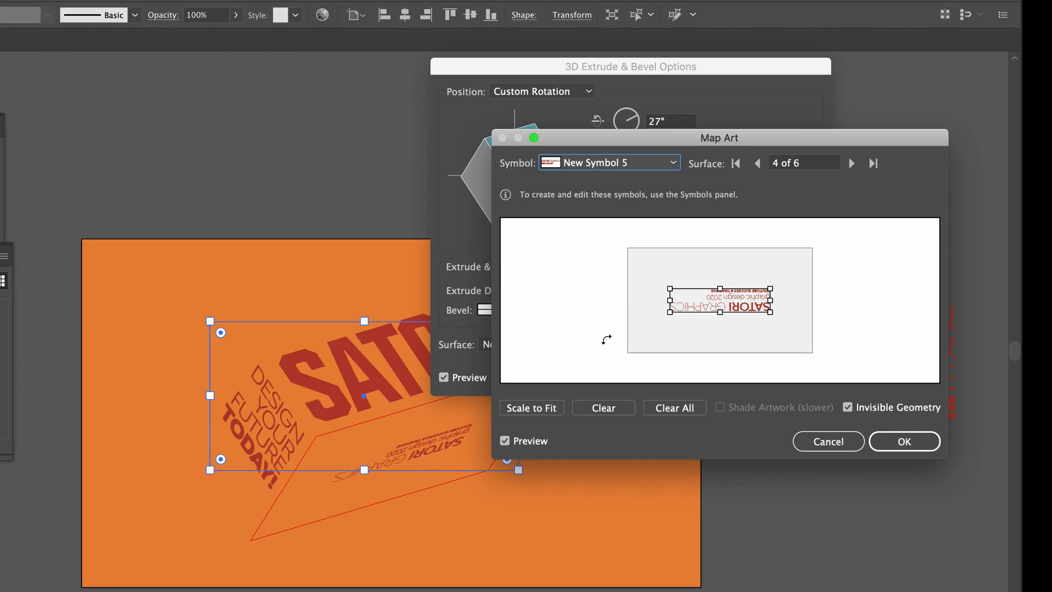
{"action": "left_click_drag", "start_coordinate": [749, 308], "coordinate": [778, 342]}
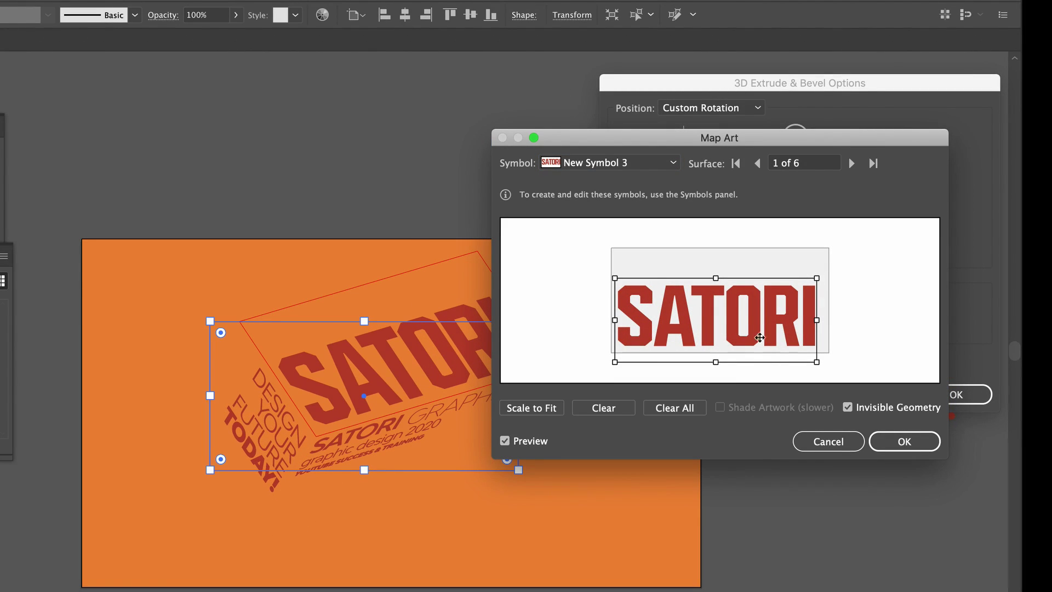
{"action": "left_click", "coordinate": [909, 441]}
{"action": "left_click", "coordinate": [928, 394]}
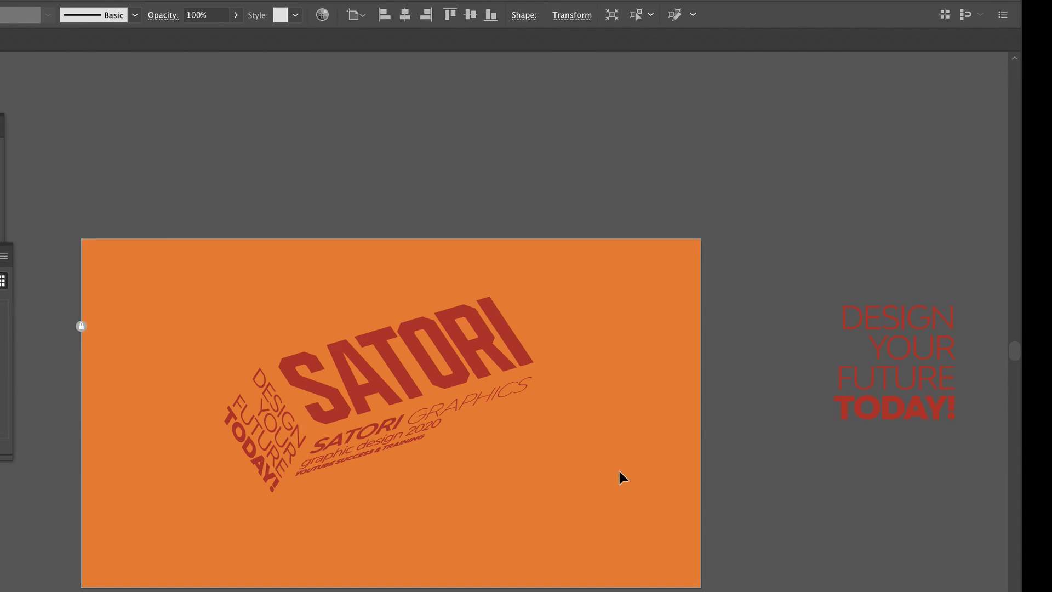
Move the 3D lettering slightly toward the artboard's centre and expand its appearance.
{"action": "left_click", "coordinate": [618, 468]}
{"action": "scroll", "coordinate": [643, 510], "scroll_direction": "down", "scroll_amount": 1}
{"action": "scroll", "coordinate": [643, 510], "scroll_direction": "down", "scroll_amount": 1}
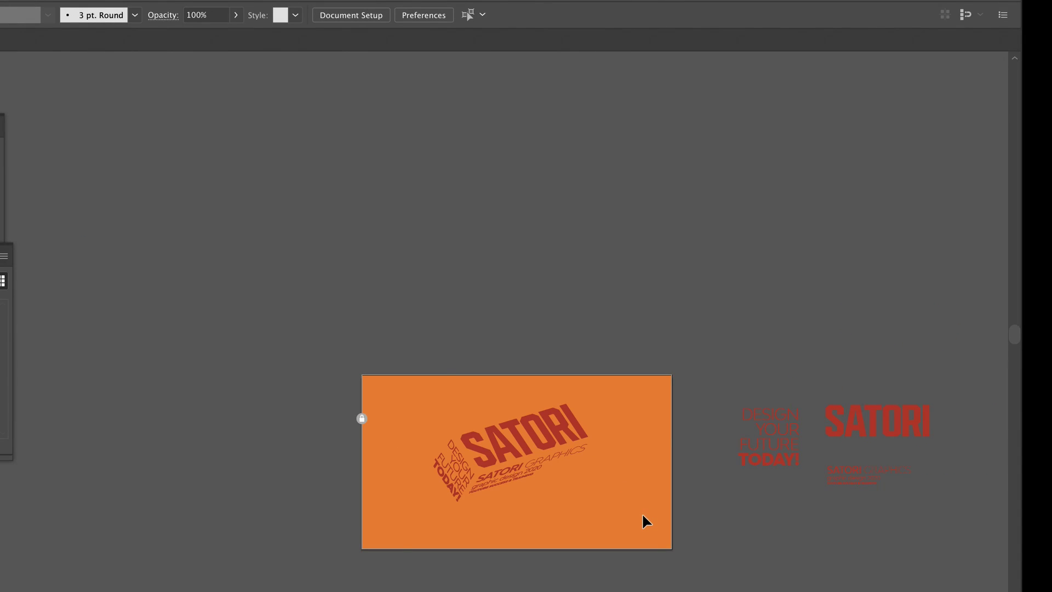
{"action": "scroll", "coordinate": [643, 522], "scroll_direction": "up", "scroll_amount": 1}
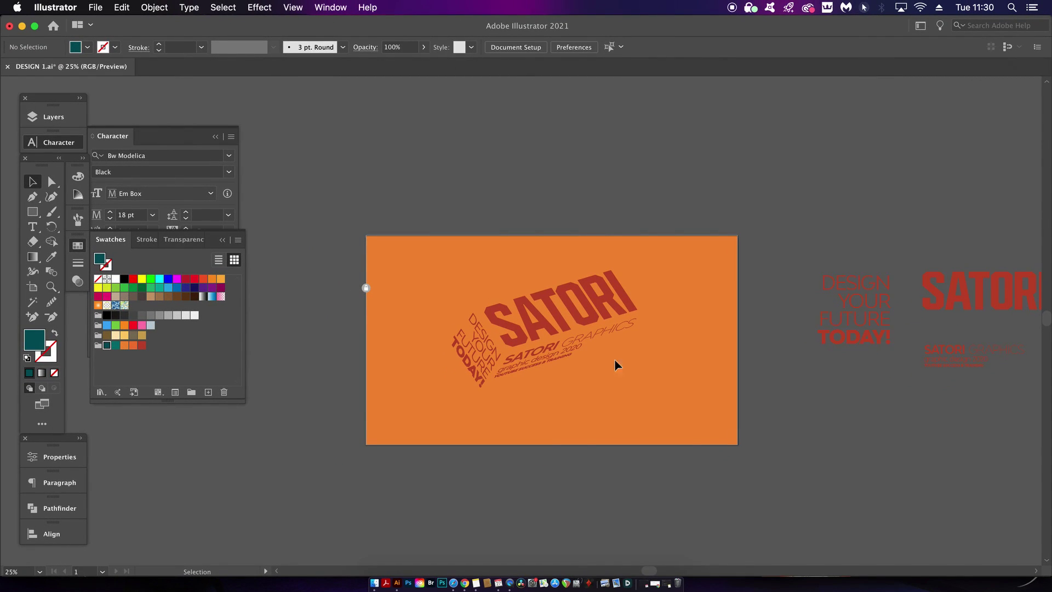
{"action": "left_click_drag", "start_coordinate": [567, 327], "coordinate": [578, 336]}
{"action": "left_click", "coordinate": [160, 6]}
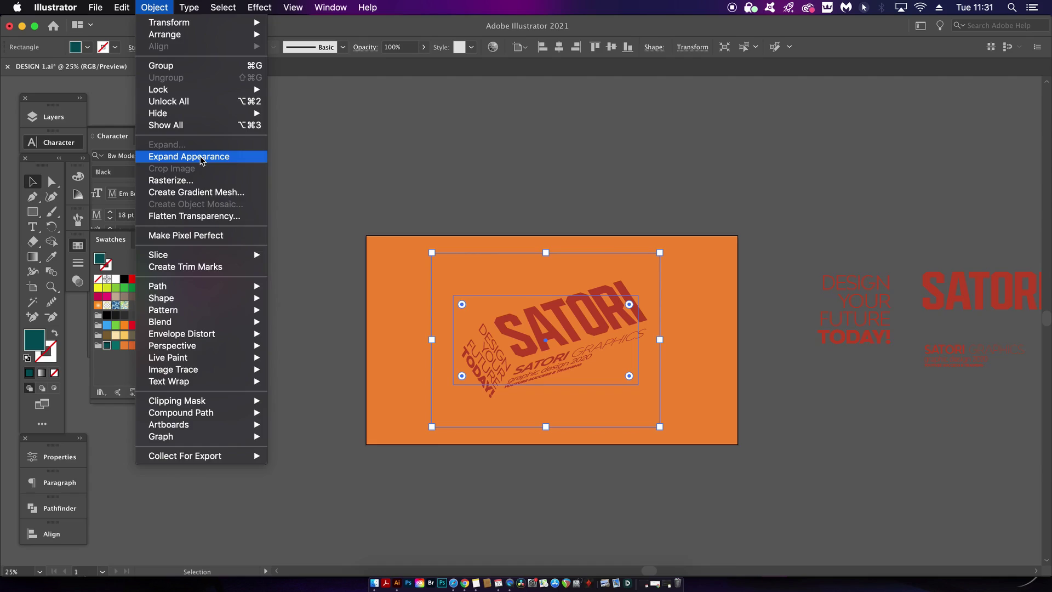
{"action": "left_click", "coordinate": [202, 158]}
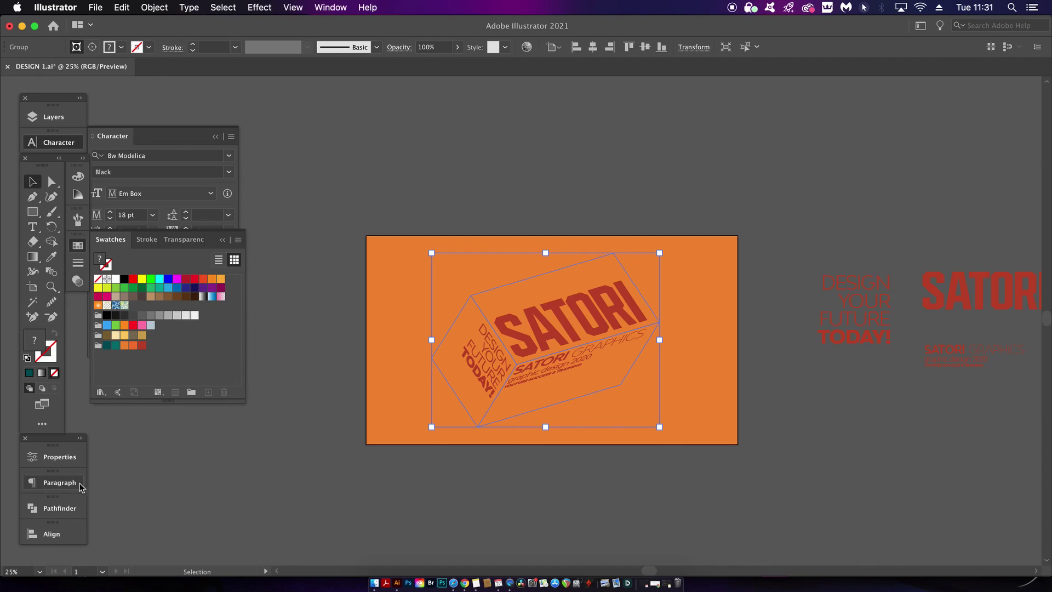
Divide the expanded box artwork with Pathfinder and ungroup the resulting pieces.
{"action": "left_click", "coordinate": [72, 512]}
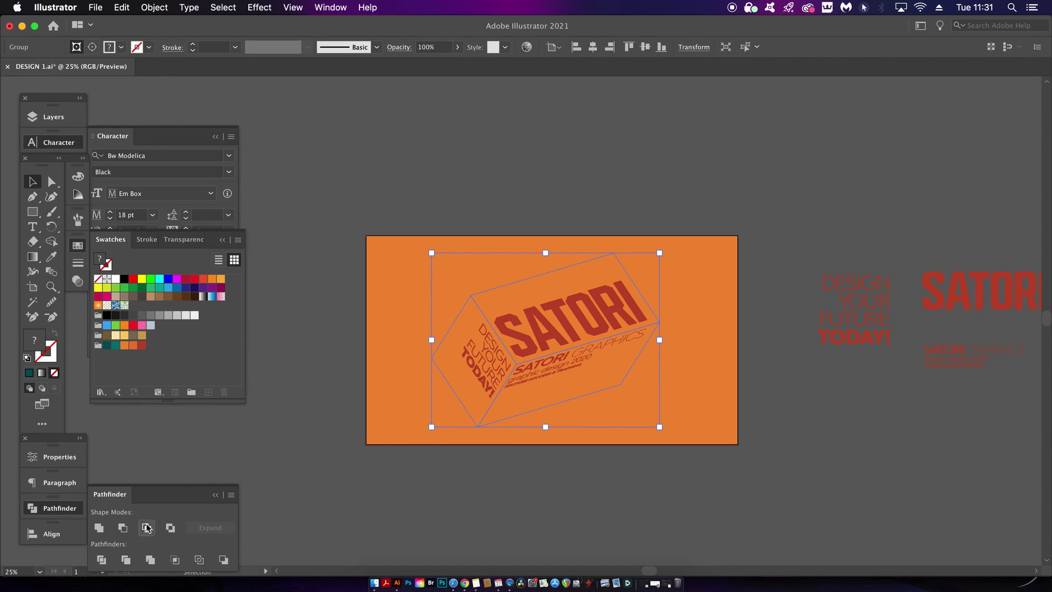
{"action": "left_click", "coordinate": [102, 560]}
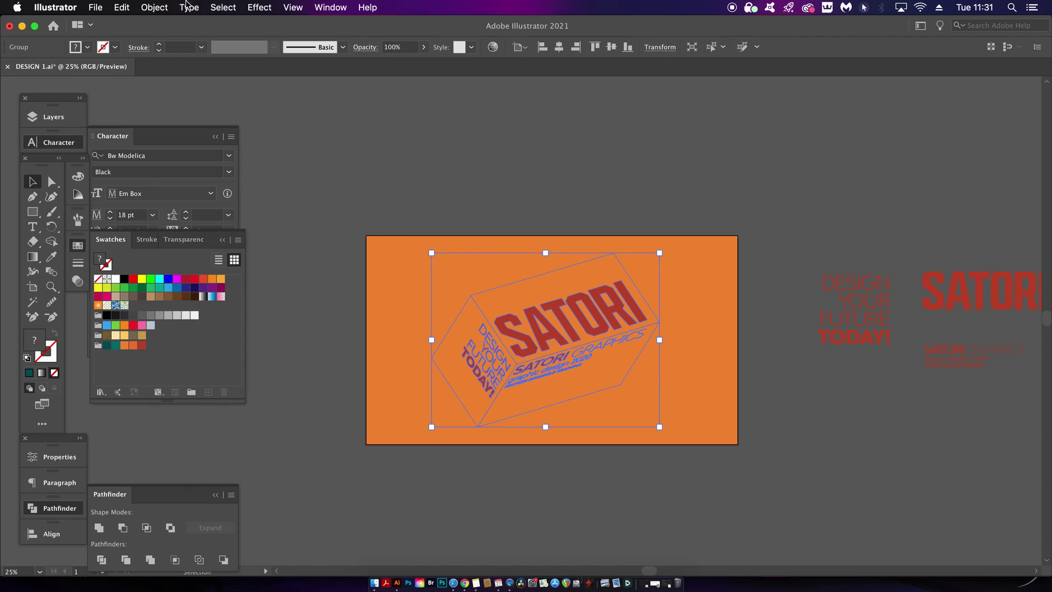
{"action": "left_click", "coordinate": [155, 7]}
{"action": "left_click", "coordinate": [165, 78]}
{"action": "left_click", "coordinate": [466, 107]}
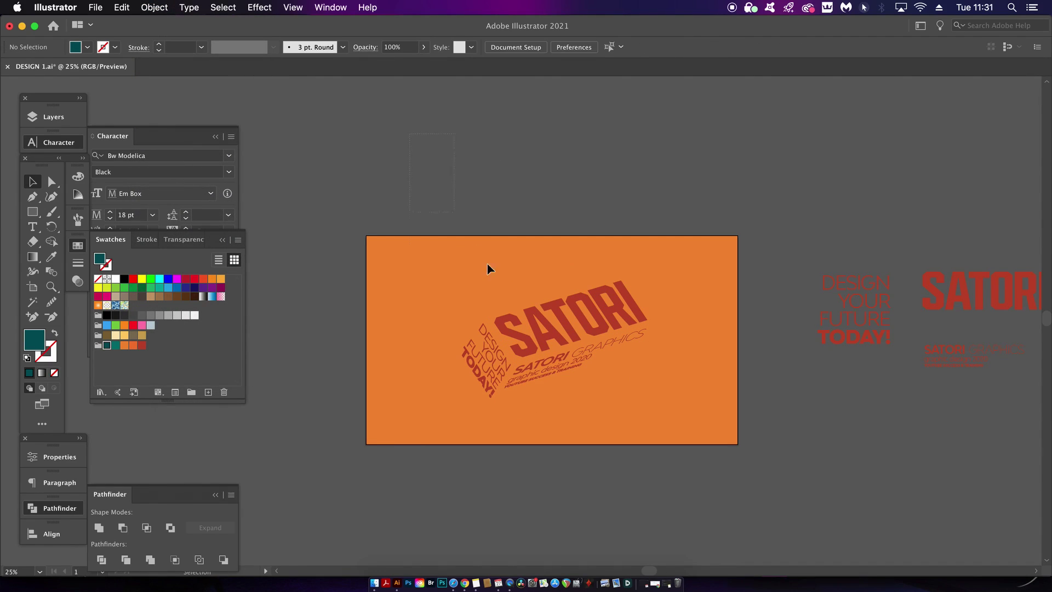
Select all objects sharing the red fill colour of the SATORI lettering and lock the lettering on the artboard.
{"action": "left_click", "coordinate": [537, 321]}
{"action": "left_click", "coordinate": [237, 5]}
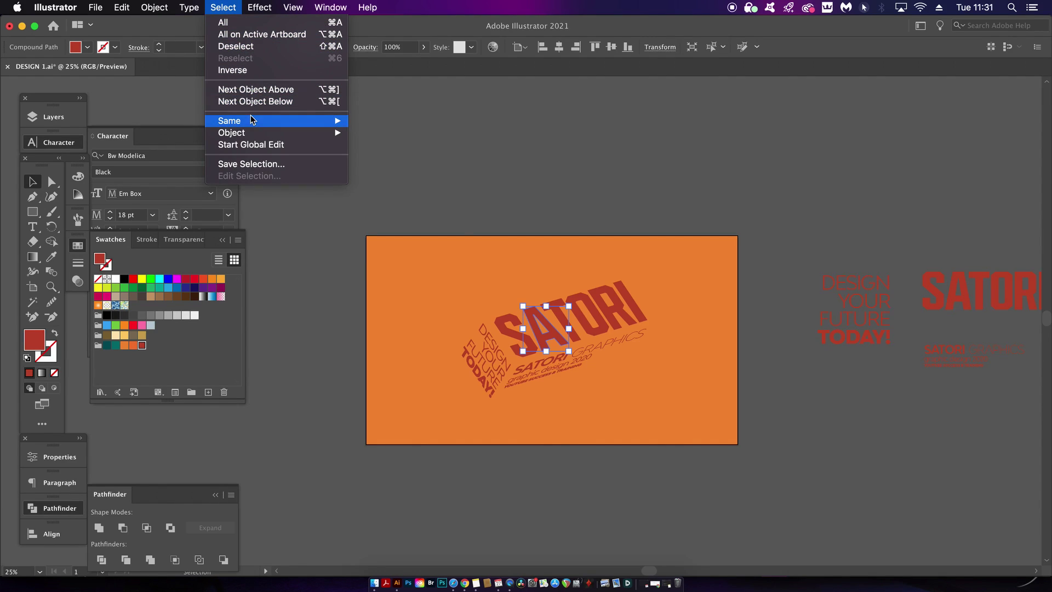
{"action": "mouse_move", "coordinate": [253, 122]}
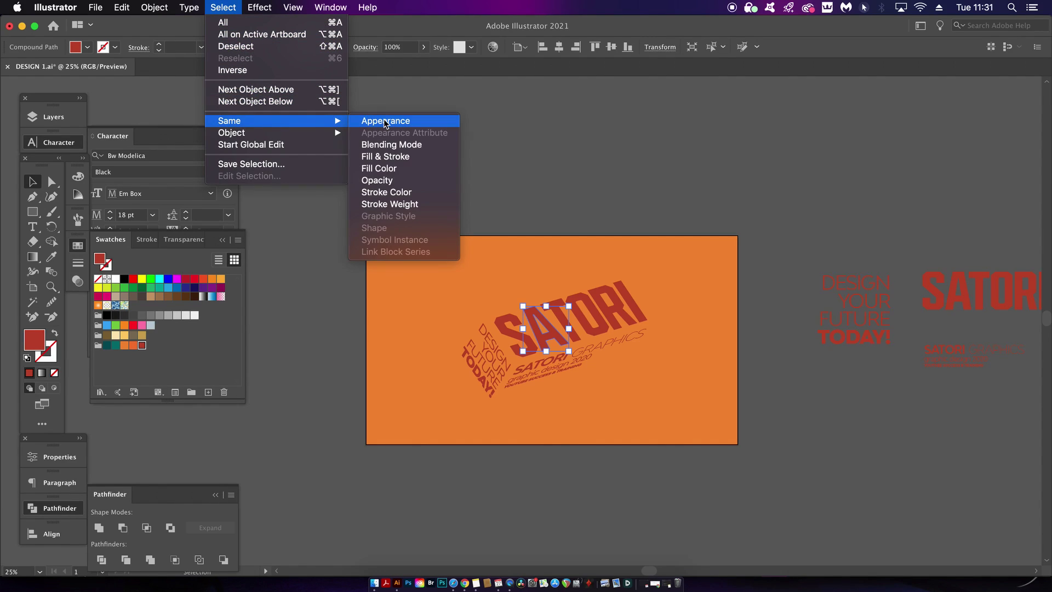
{"action": "left_click", "coordinate": [404, 169]}
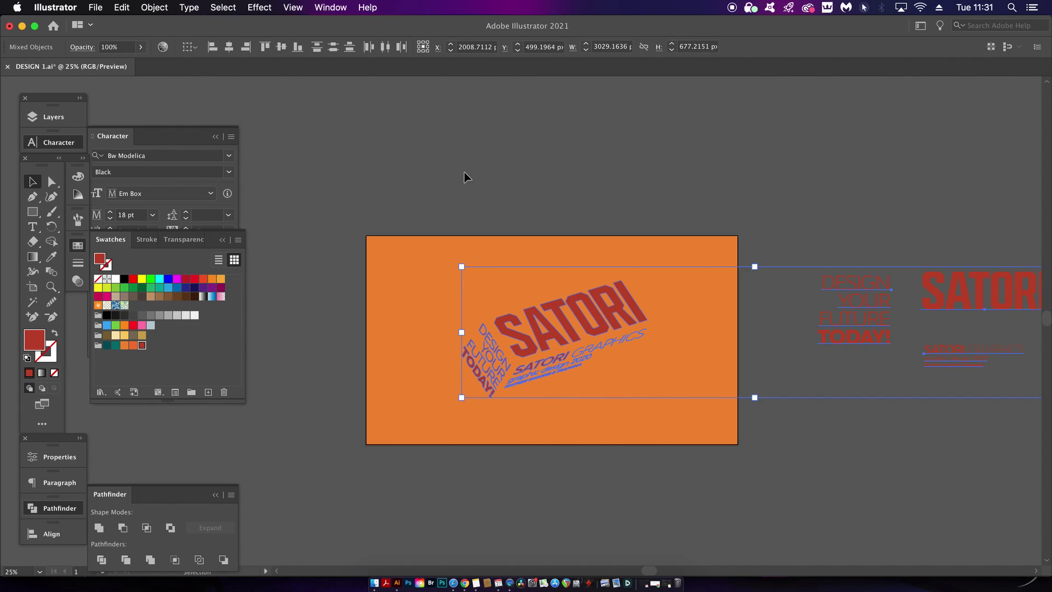
{"action": "key", "text": "a"}
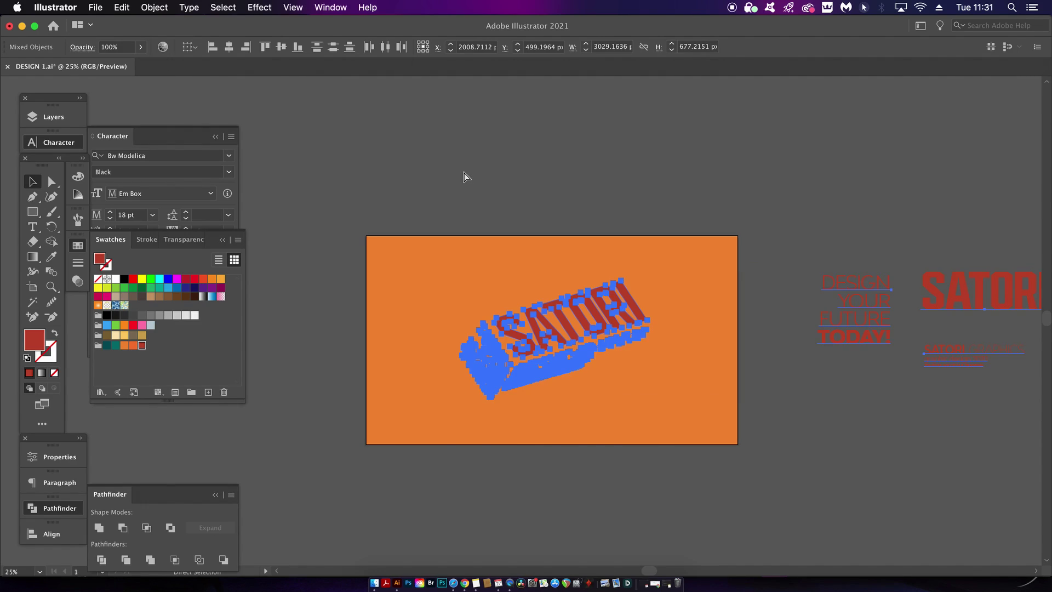
{"action": "left_click", "coordinate": [463, 173], "text": "super"}
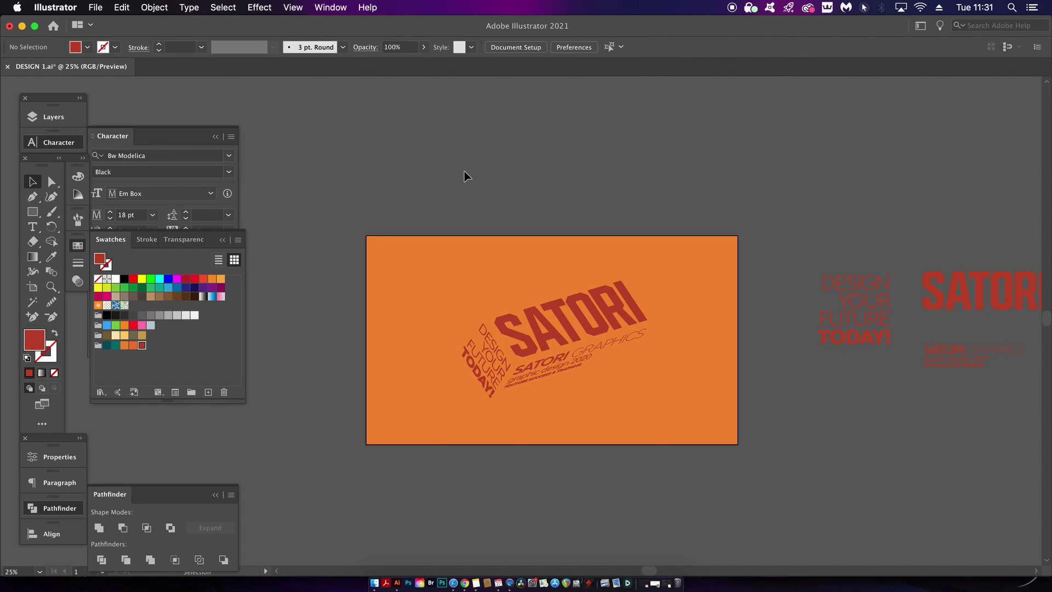
Delete the leftover unfilled box shapes around the lettering and unlock the lettering while leaving the orange background locked.
{"action": "left_click_drag", "start_coordinate": [471, 273], "coordinate": [686, 460]}
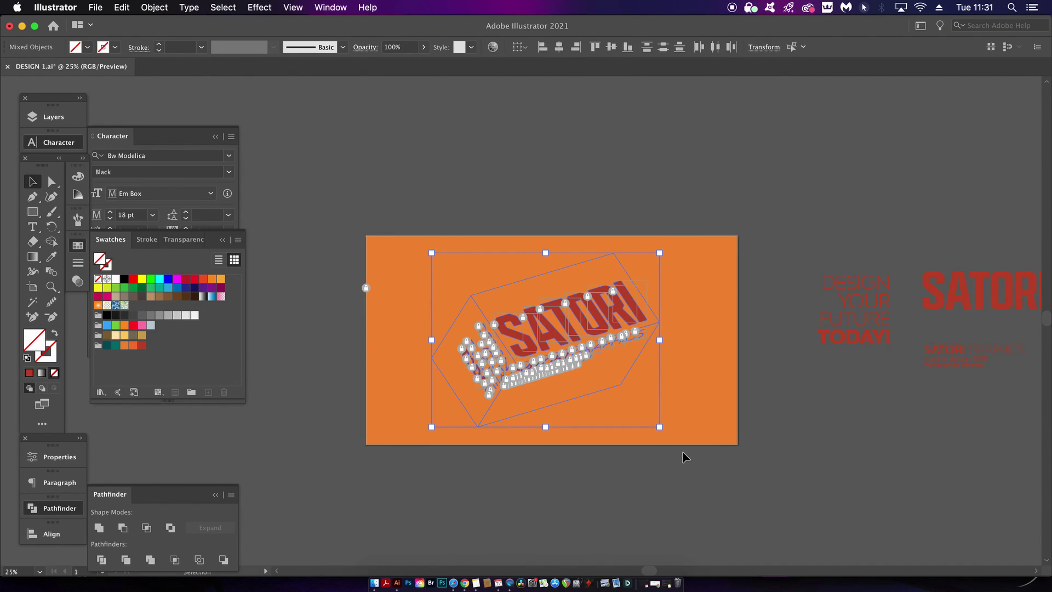
{"action": "left_click", "coordinate": [686, 458]}
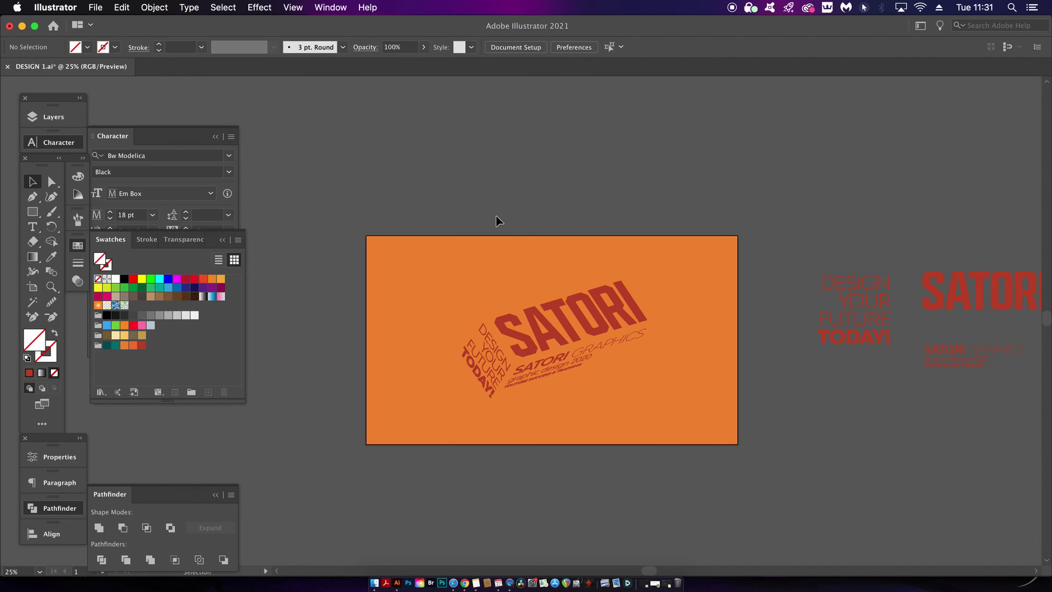
{"action": "left_click", "coordinate": [408, 253]}
{"action": "key", "text": "super+shift+a"}
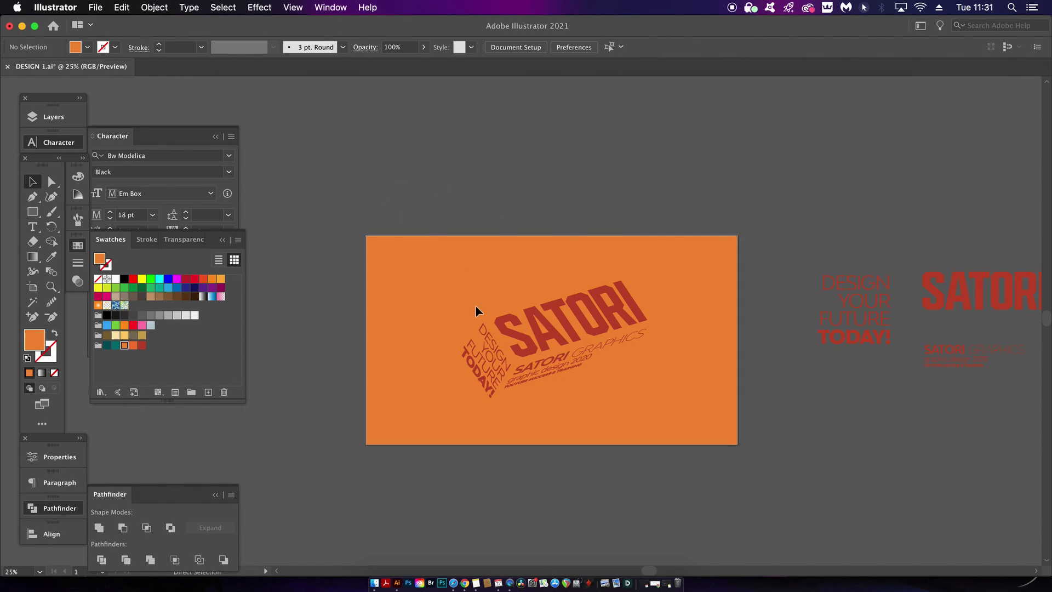
Scale the 3D lettering to about half size and arrange copies at the artboard's upper left, upper right and lower left.
{"action": "left_click_drag", "start_coordinate": [692, 433], "coordinate": [617, 334]}
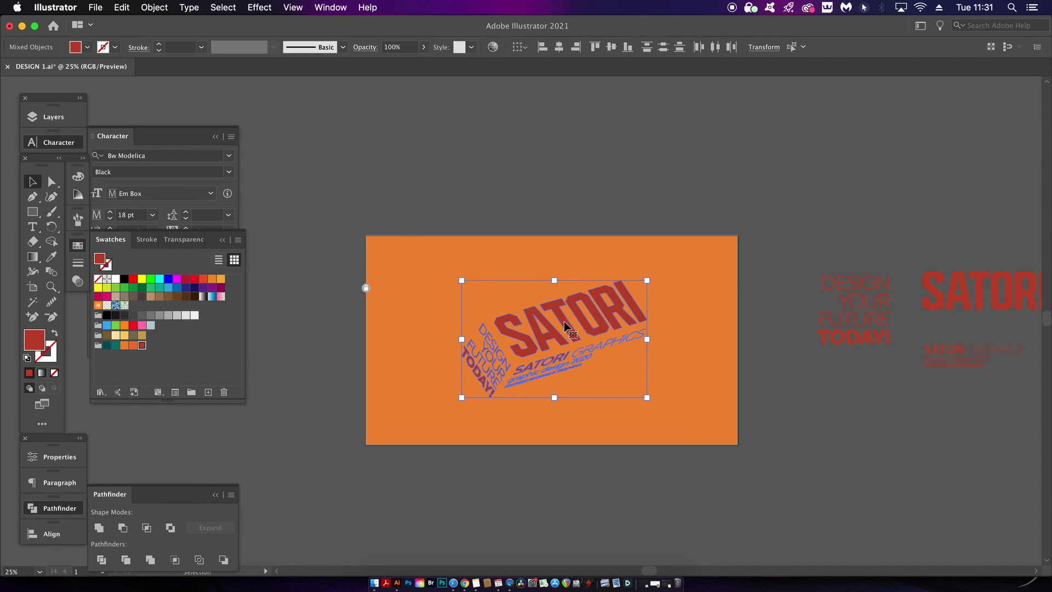
{"action": "left_click_drag", "start_coordinate": [649, 280], "coordinate": [525, 367]}
{"action": "left_click_drag", "start_coordinate": [525, 367], "coordinate": [451, 362]}
Recolour the lettering copies with the orange-red swatch and the lower-left copy with the dark teal swatch.
{"action": "left_click", "coordinate": [133, 345]}
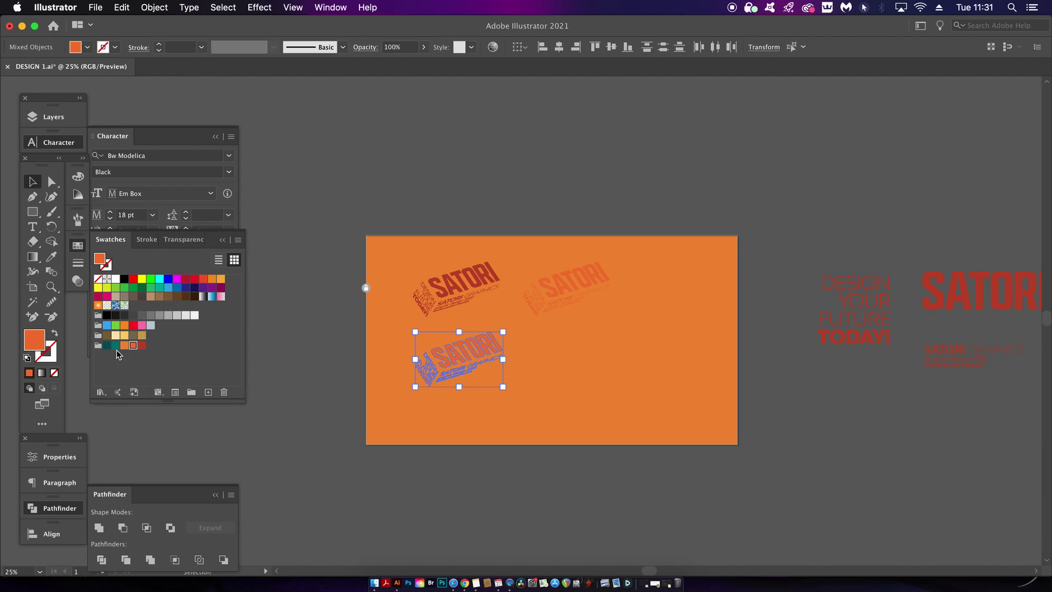
{"action": "left_click", "coordinate": [107, 345]}
{"action": "left_click", "coordinate": [576, 376]}
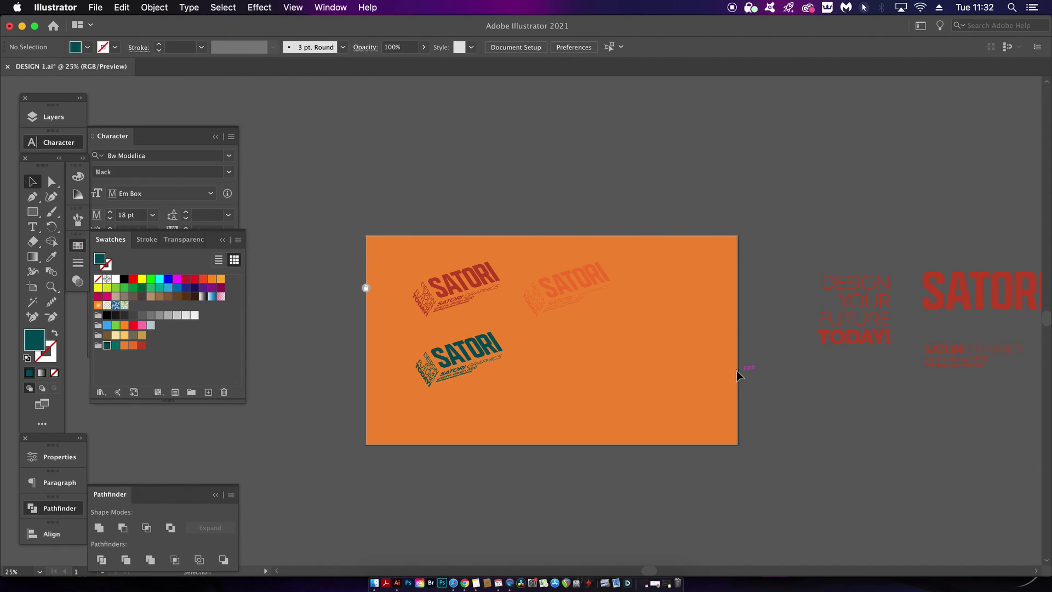